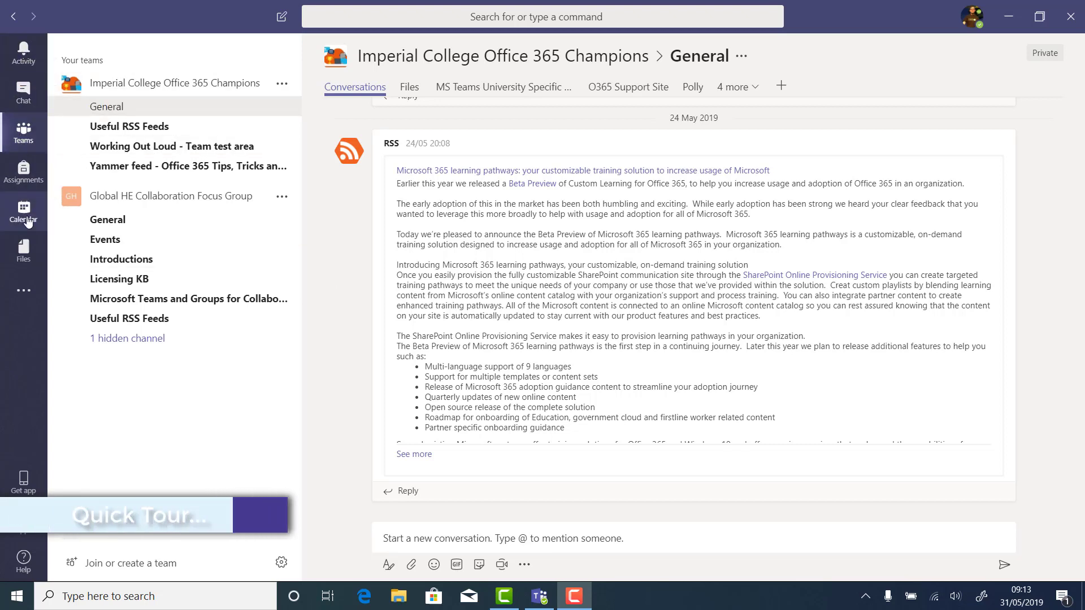
# Step: Review the mention in the activity feed, the chat contacts, the list of teams and the calendar
pyautogui.click(24, 52)
pyautogui.click(169, 102)
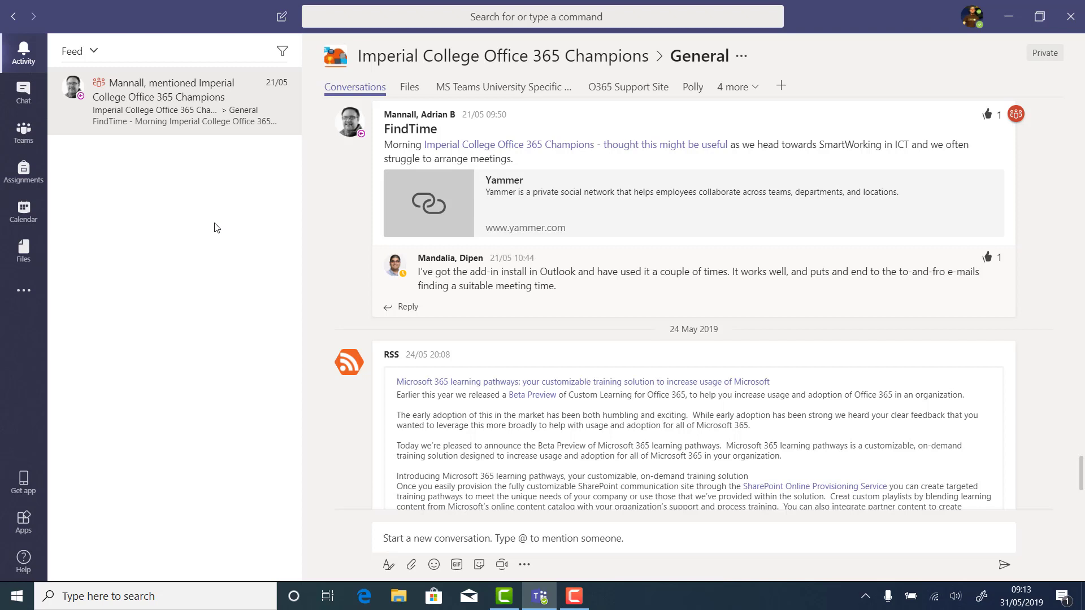
pyautogui.click(23, 93)
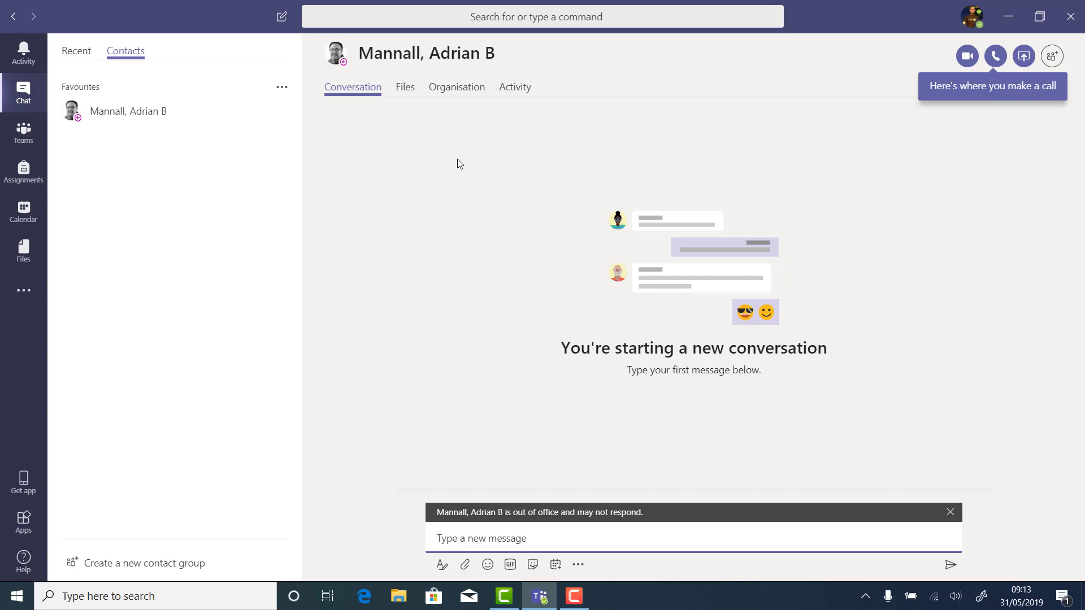
pyautogui.click(23, 134)
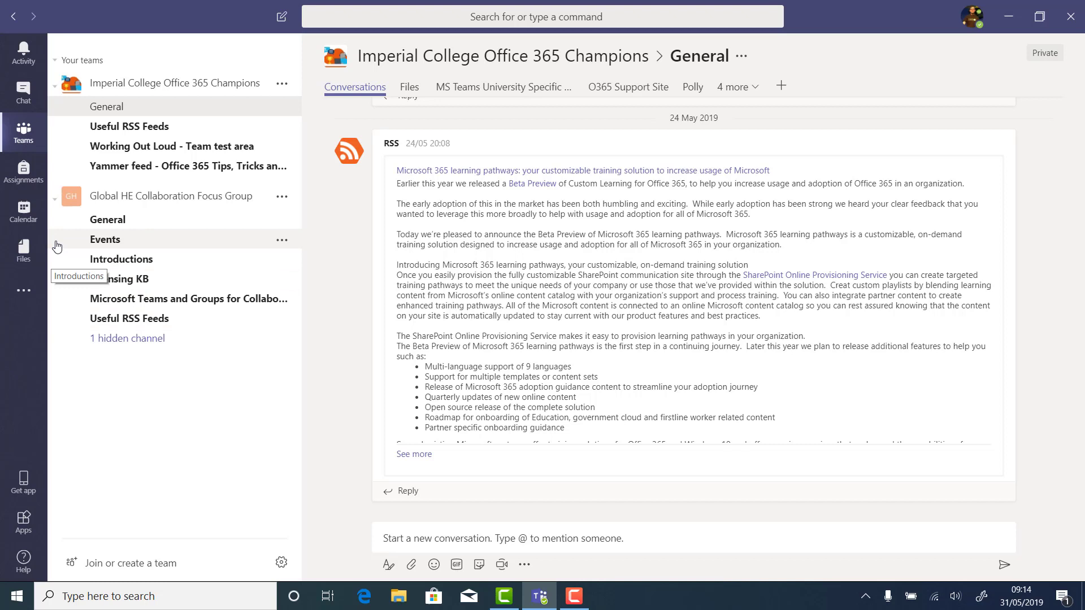
pyautogui.click(25, 210)
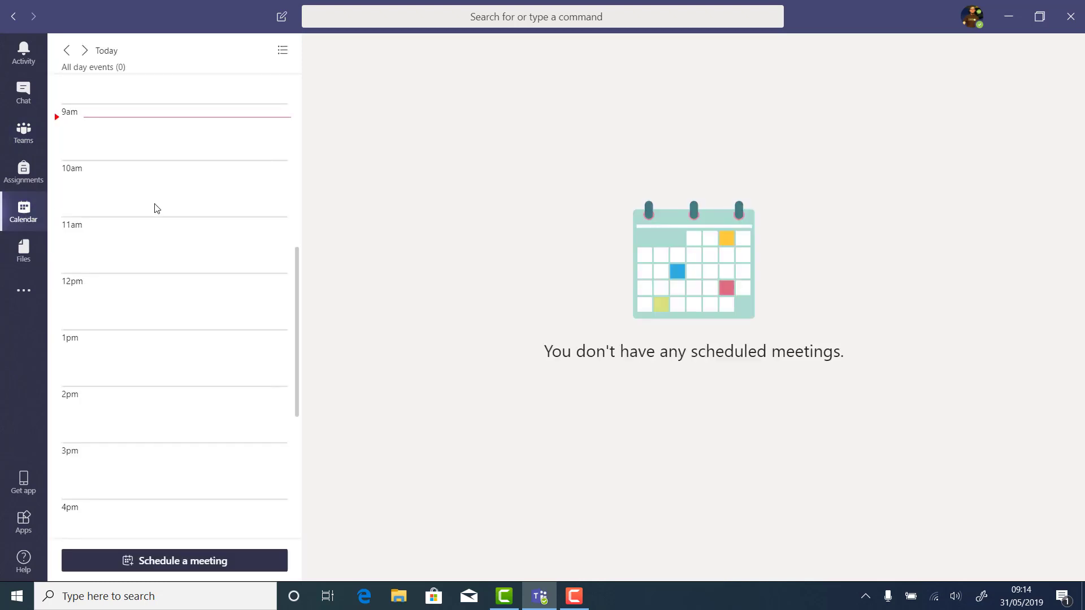
# Step: Look through the recent files, the downloads and the files stored in OneDrive
pyautogui.click(26, 259)
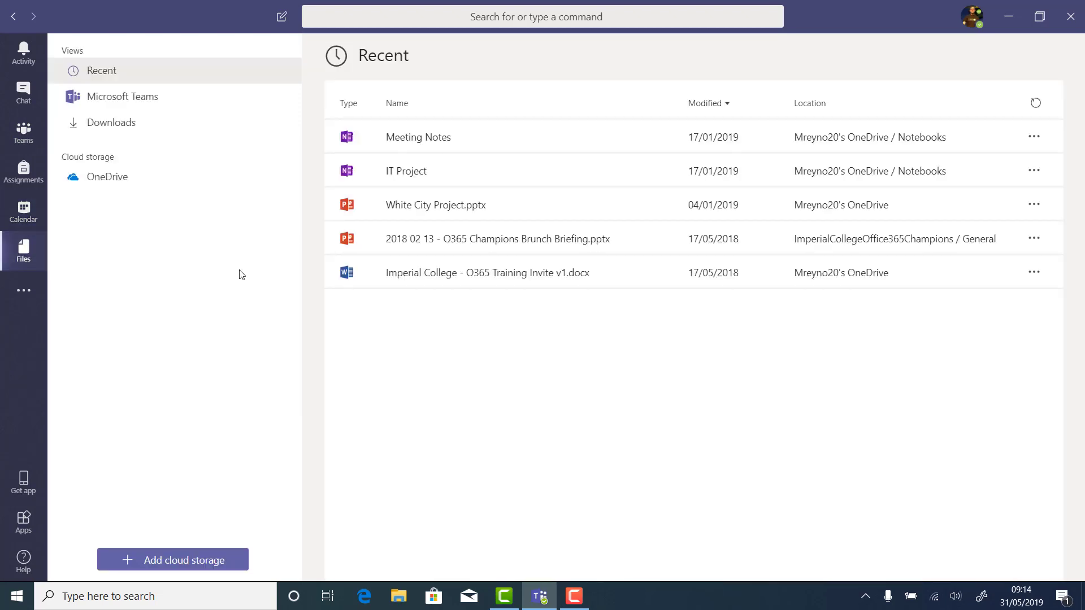
pyautogui.click(168, 126)
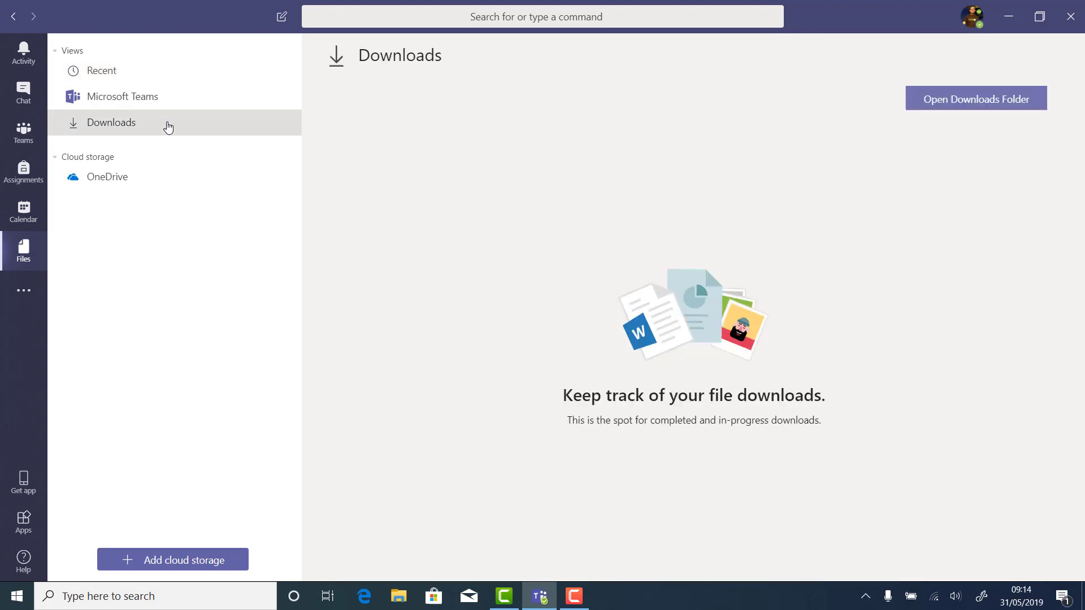
pyautogui.click(148, 184)
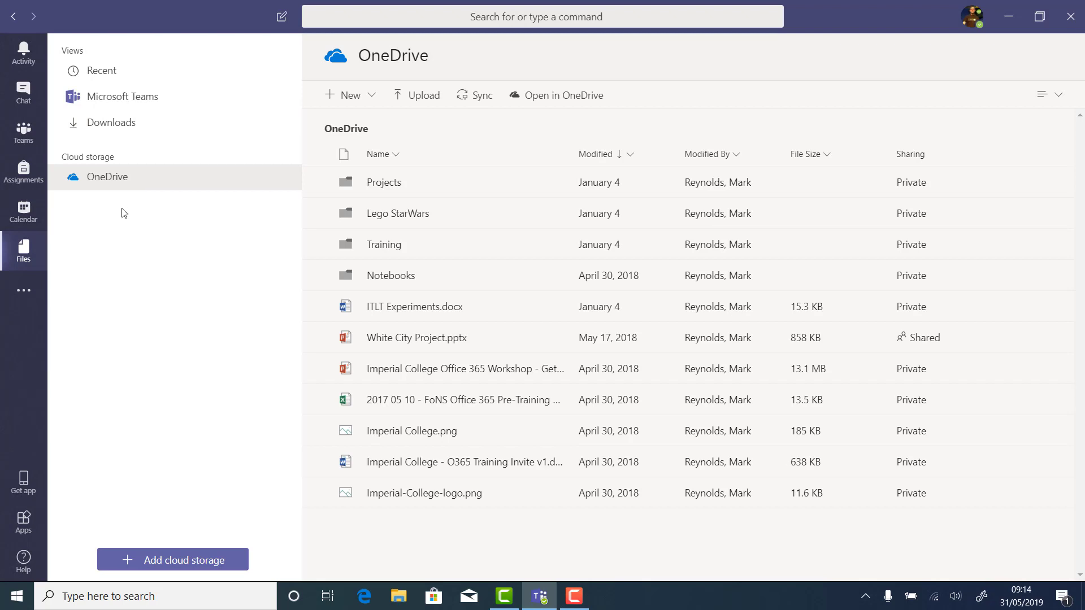
# Step: Start creating a new team of the Anyone type
pyautogui.click(22, 133)
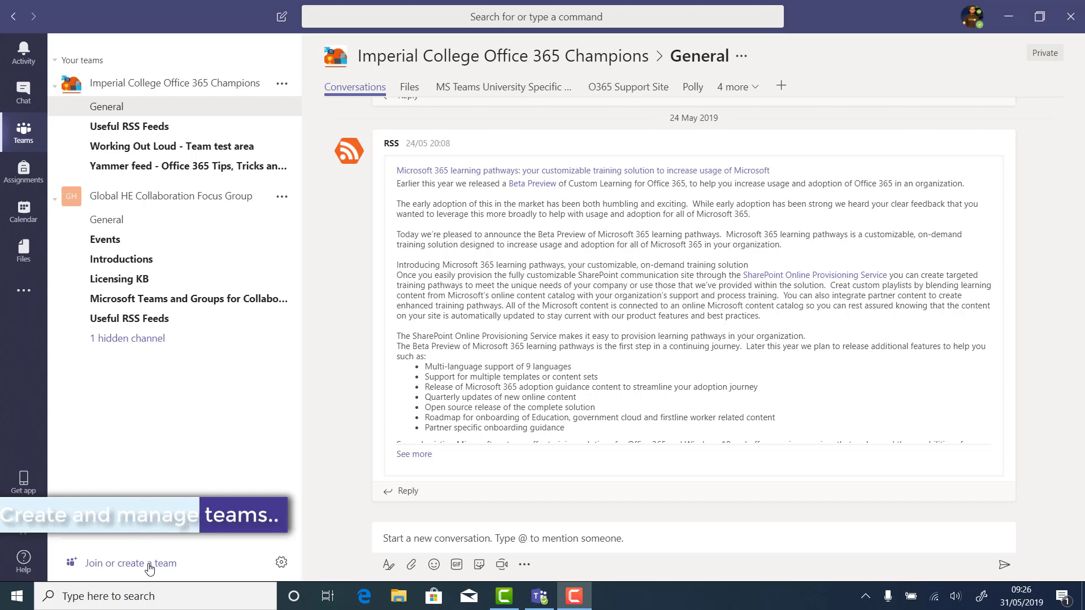
pyautogui.click(150, 568)
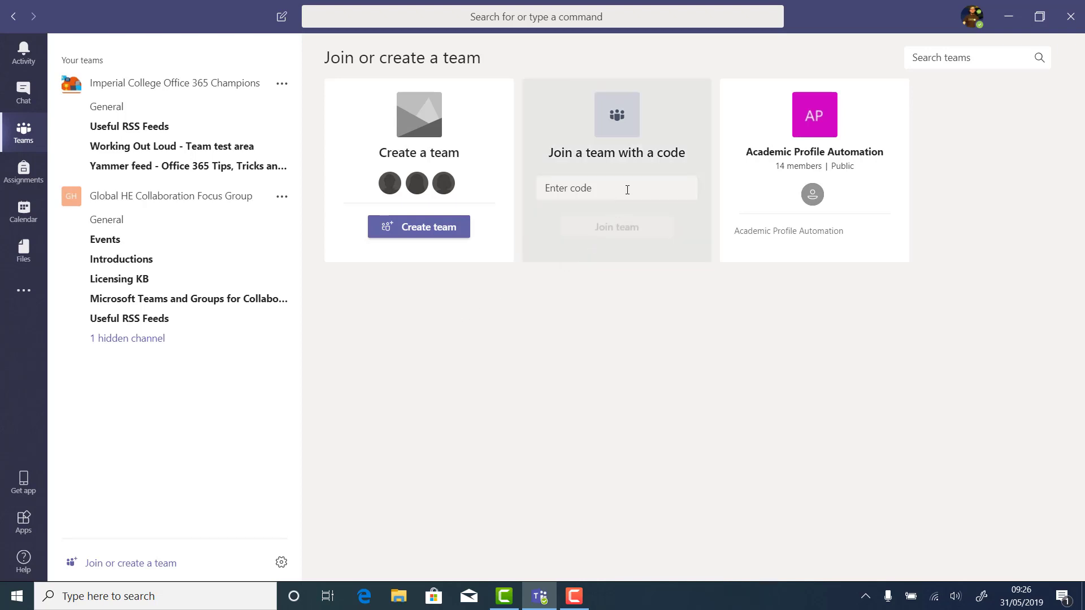
pyautogui.moveTo(815, 199)
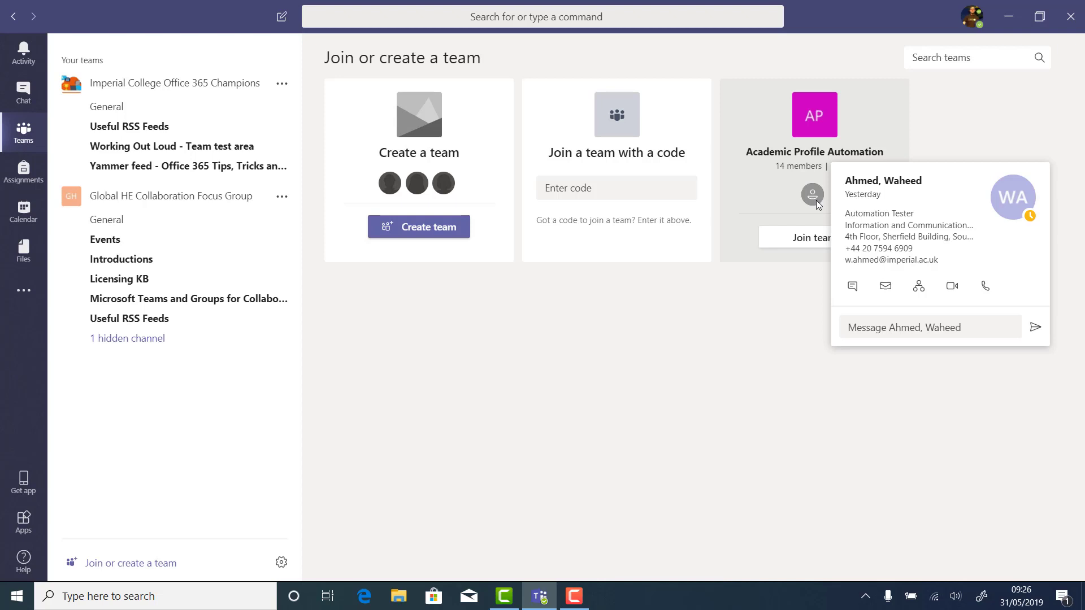
pyautogui.click(421, 229)
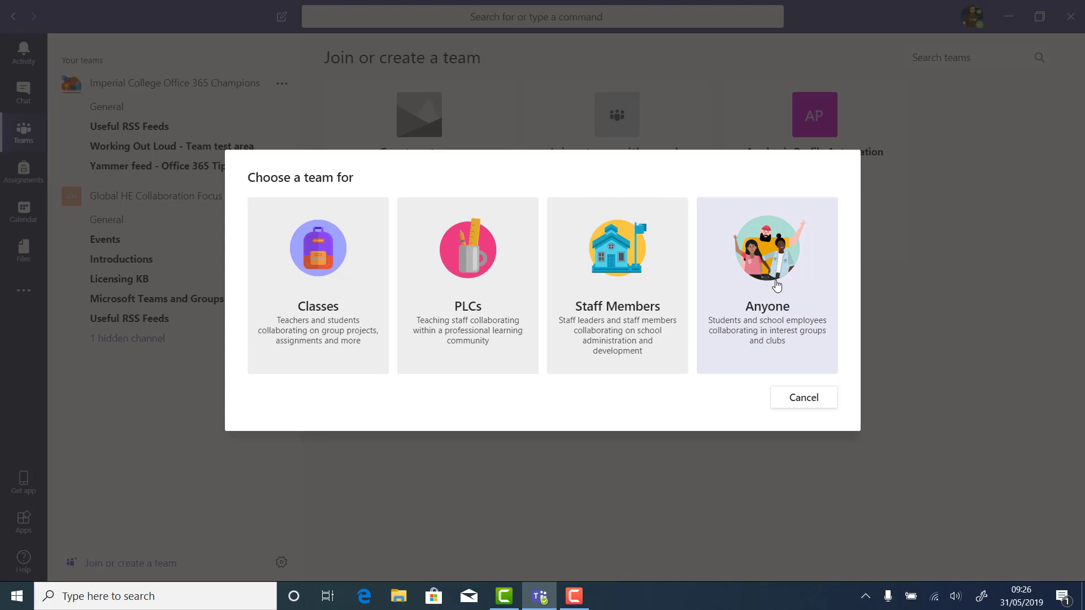
pyautogui.click(777, 285)
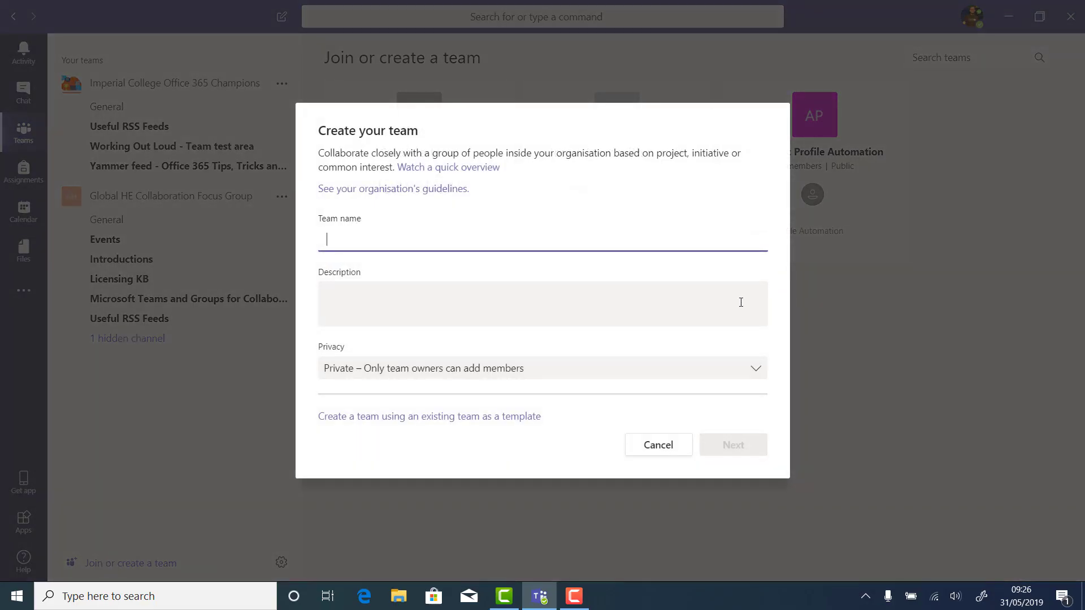
# Step: Create the team as "My Team 1" with the description "A team to collaborate and share ideas." and privacy set to Private
pyautogui.write('My Team 1')
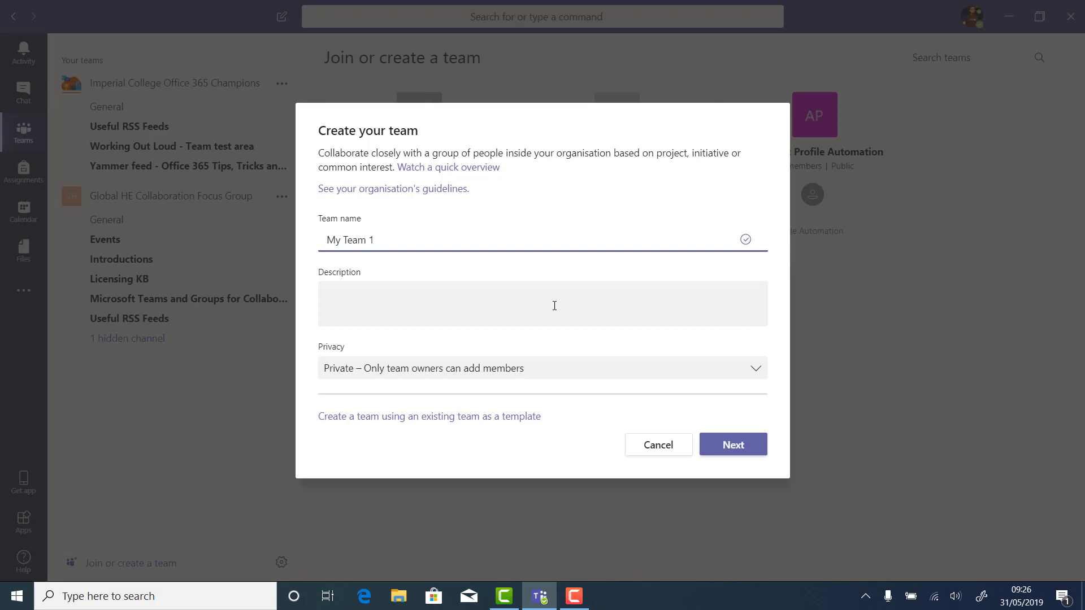
pyautogui.click(554, 305)
pyautogui.write('A team t')
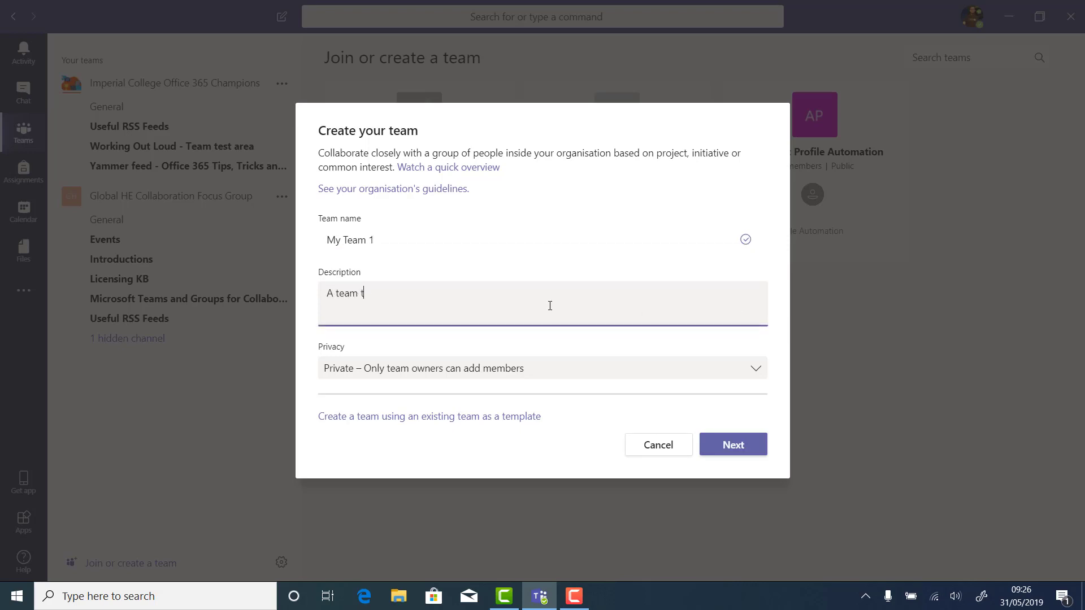
pyautogui.write('o collaborate and share ideas.')
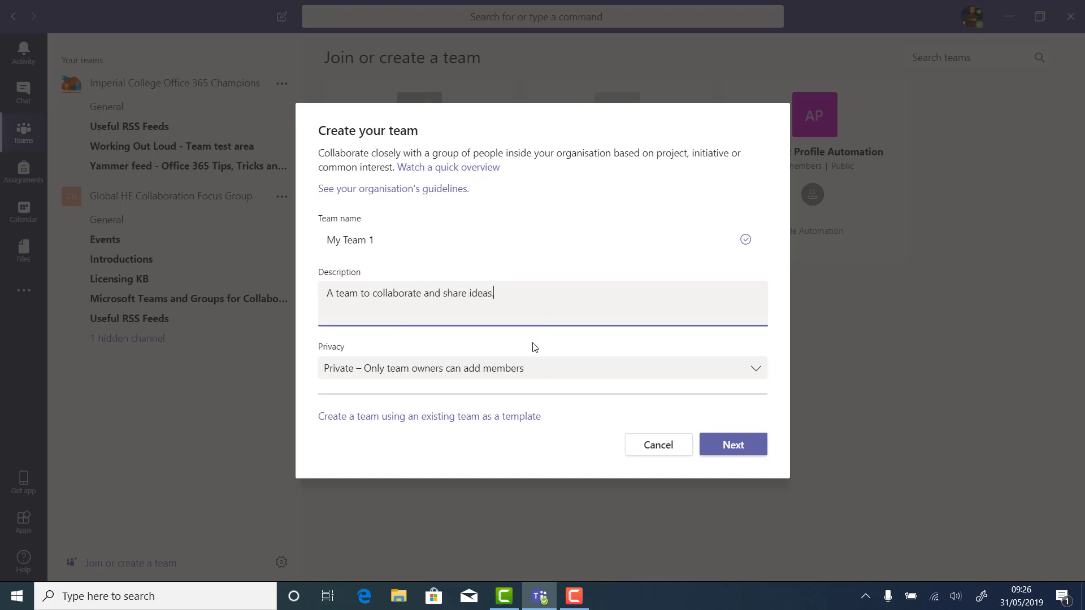
pyautogui.click(534, 364)
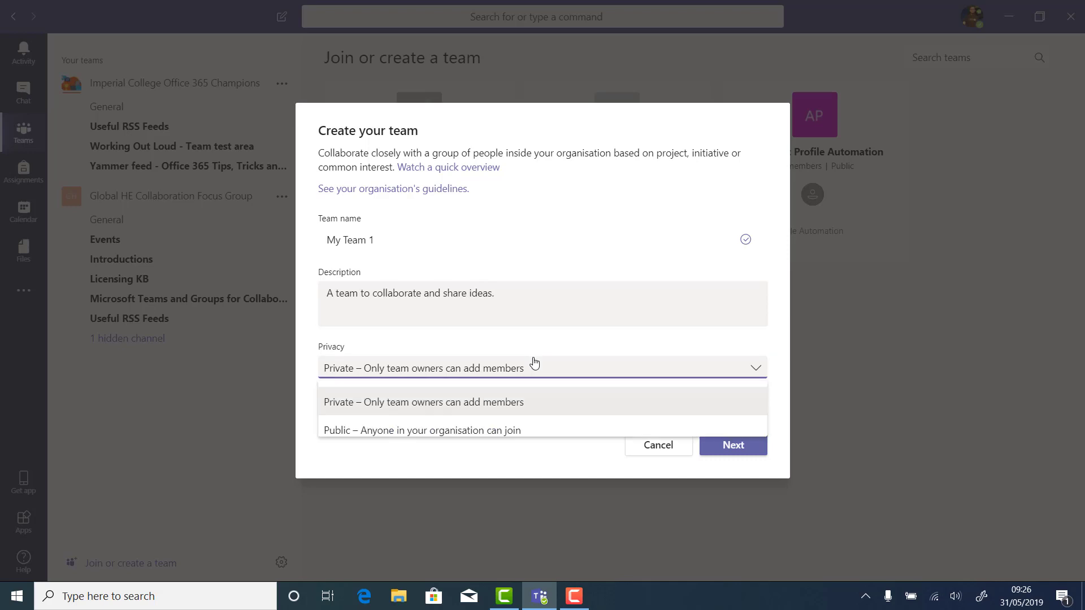
pyautogui.click(517, 403)
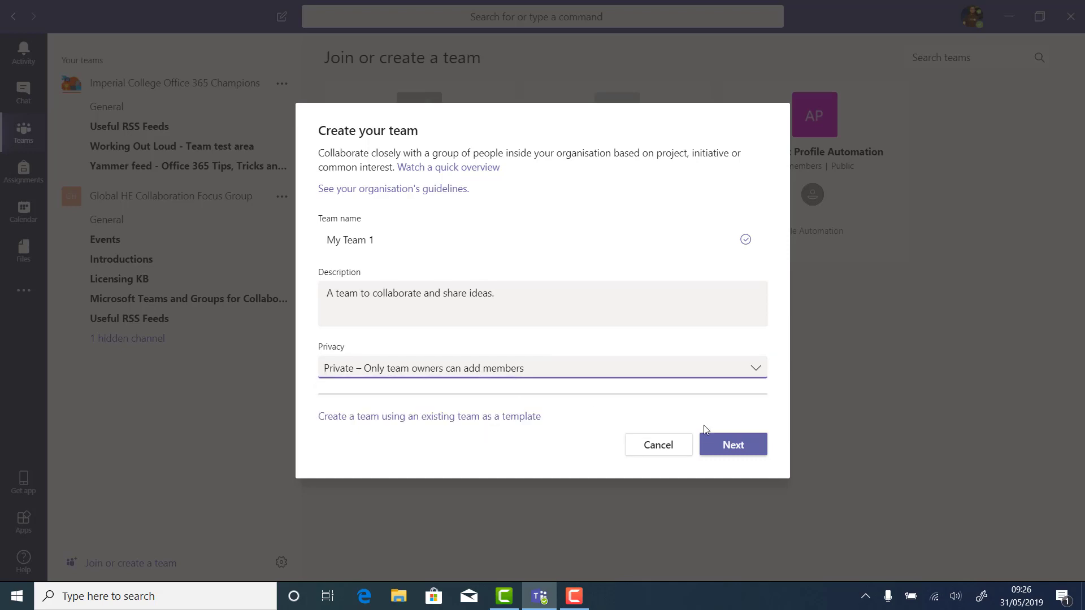
pyautogui.click(752, 449)
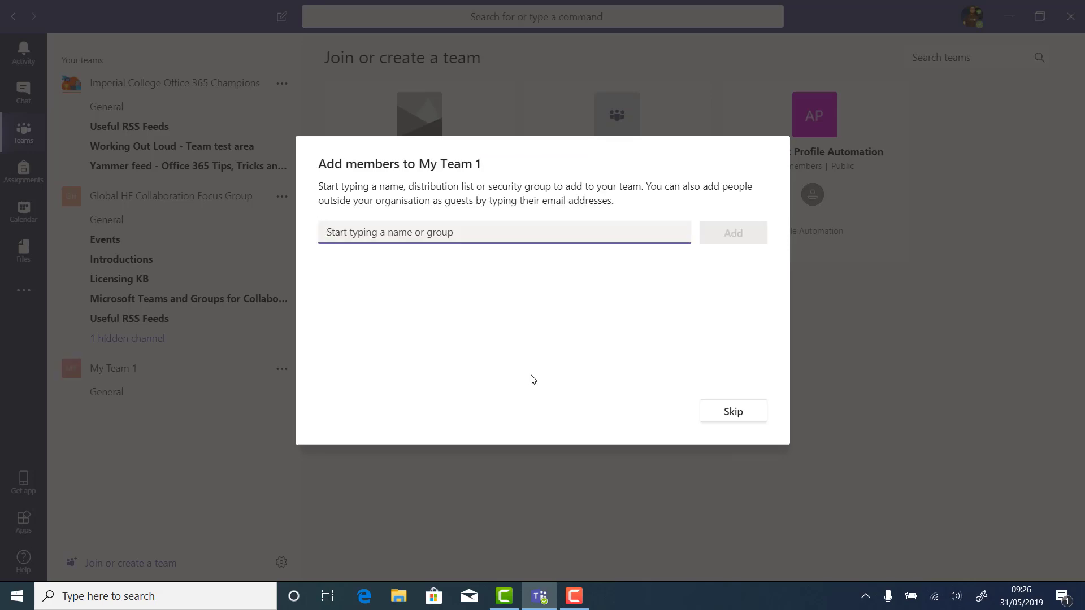
# Step: Find the colleague by first name, add them to My Team 1 with the Member role and finish adding members
pyautogui.write('adrian')
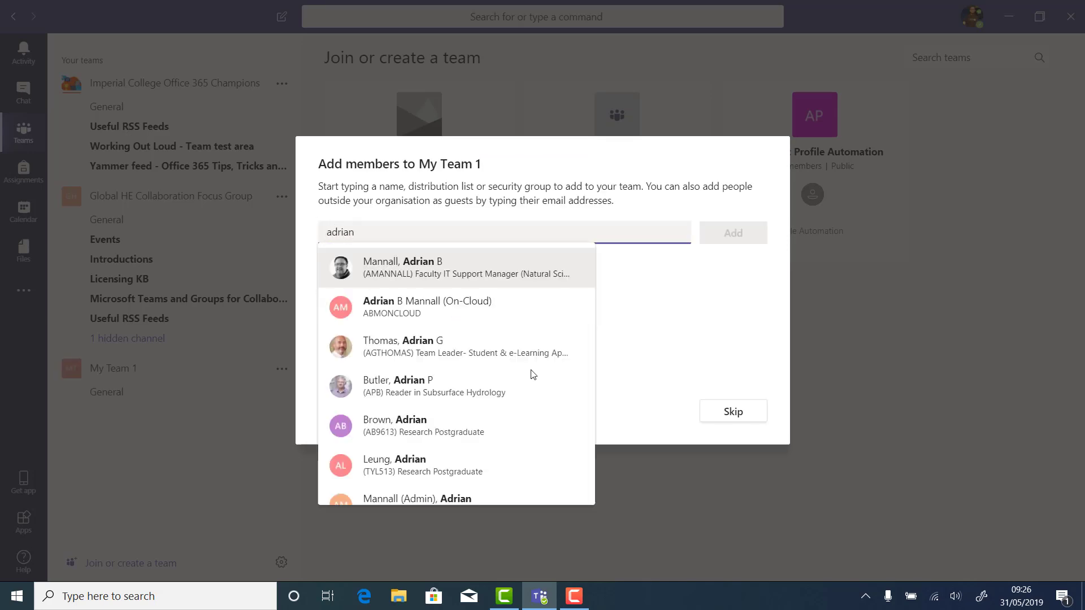
pyautogui.click(475, 274)
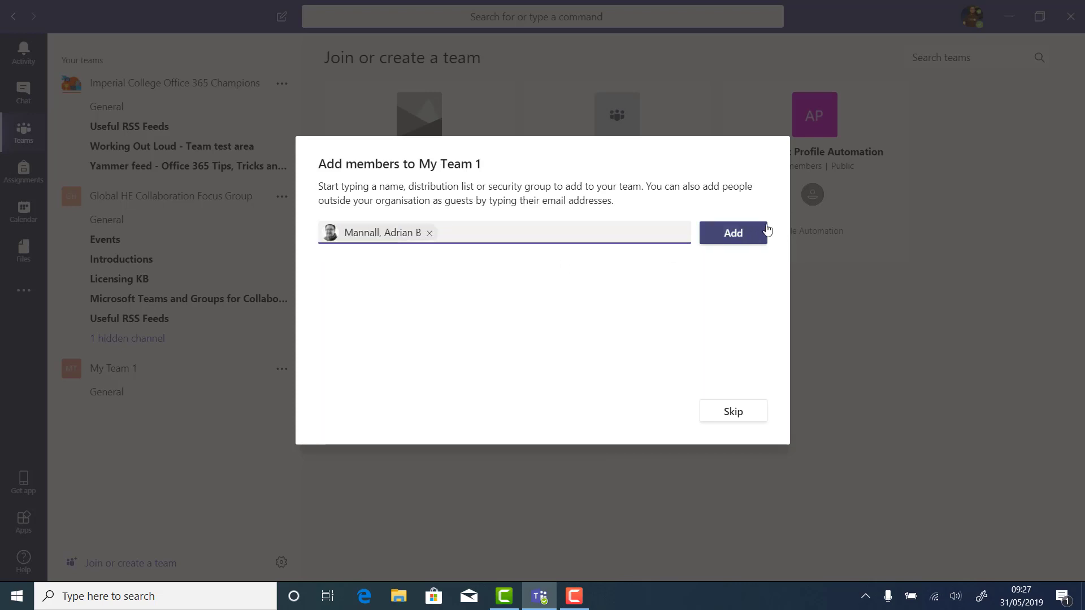
pyautogui.click(733, 233)
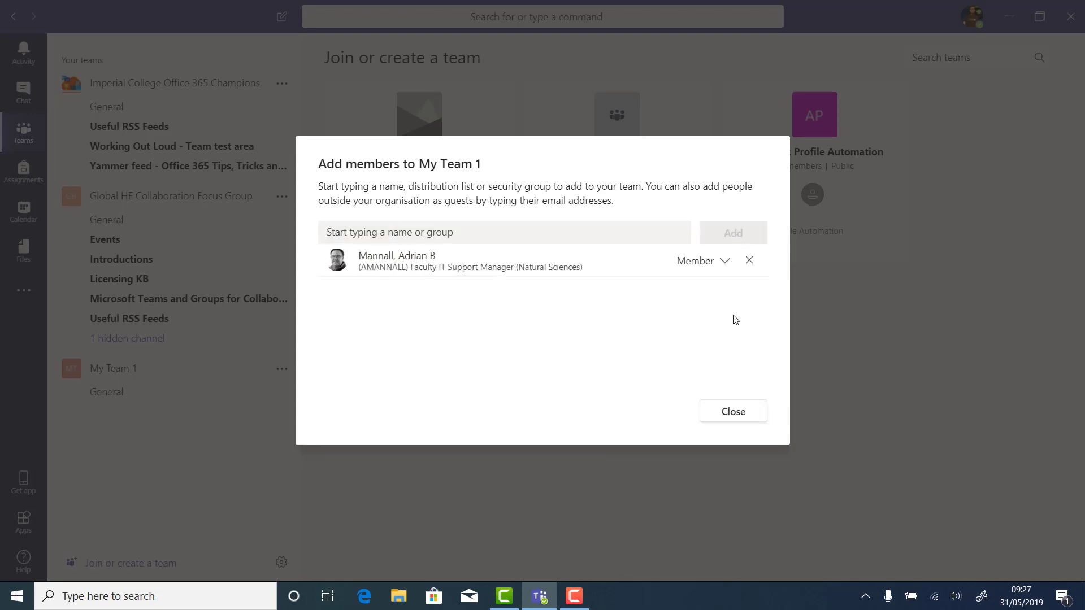
pyautogui.click(720, 260)
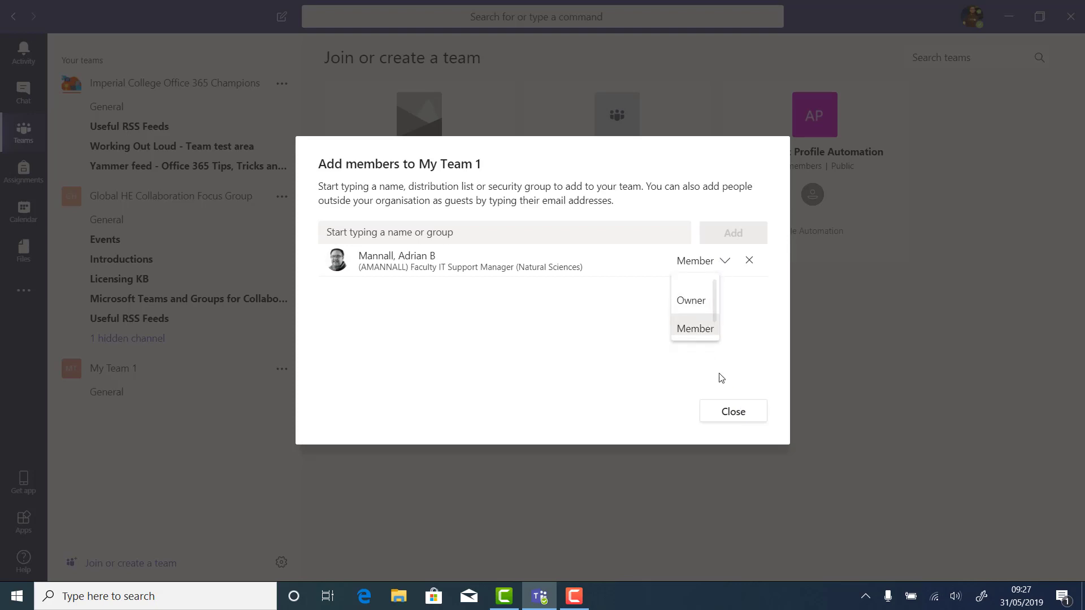
pyautogui.click(697, 327)
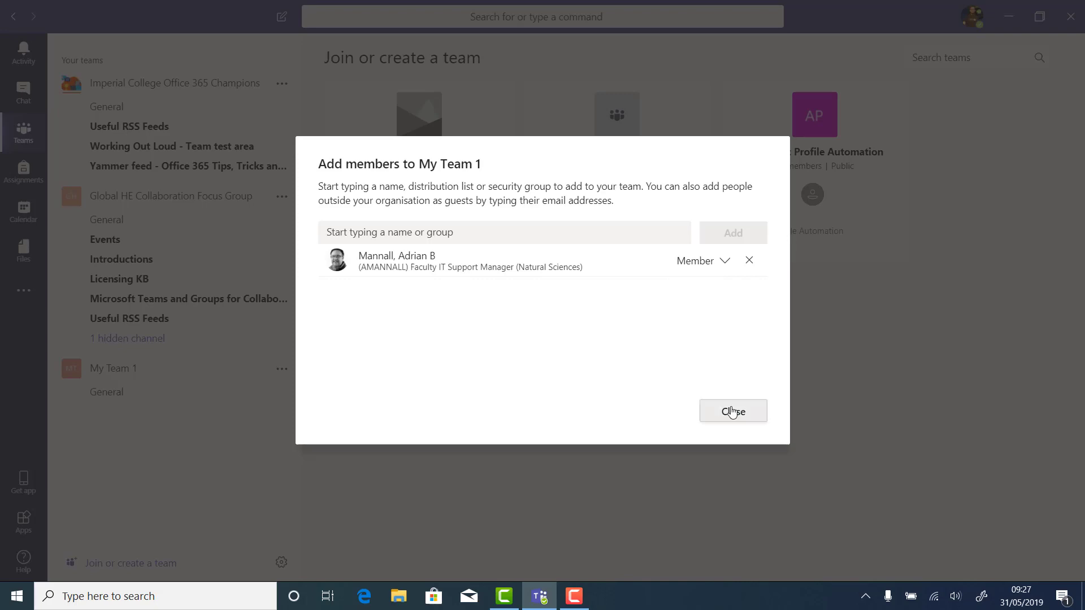
pyautogui.click(733, 412)
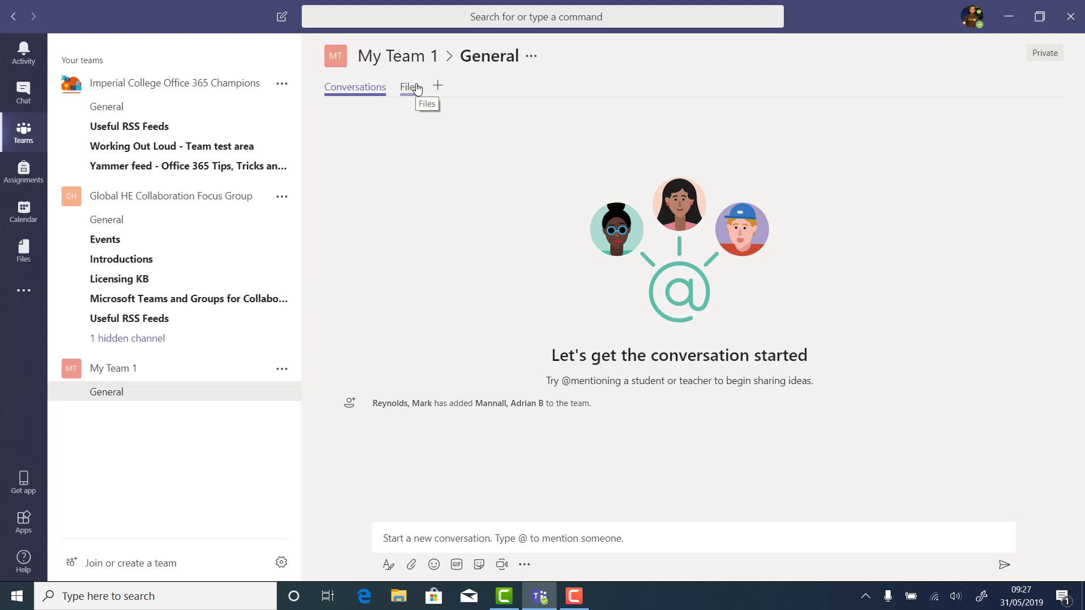
# Step: Post "Welcome to the team!" with a smiley emoji in My Team 1's General channel, mentioning the added member
pyautogui.click(438, 540)
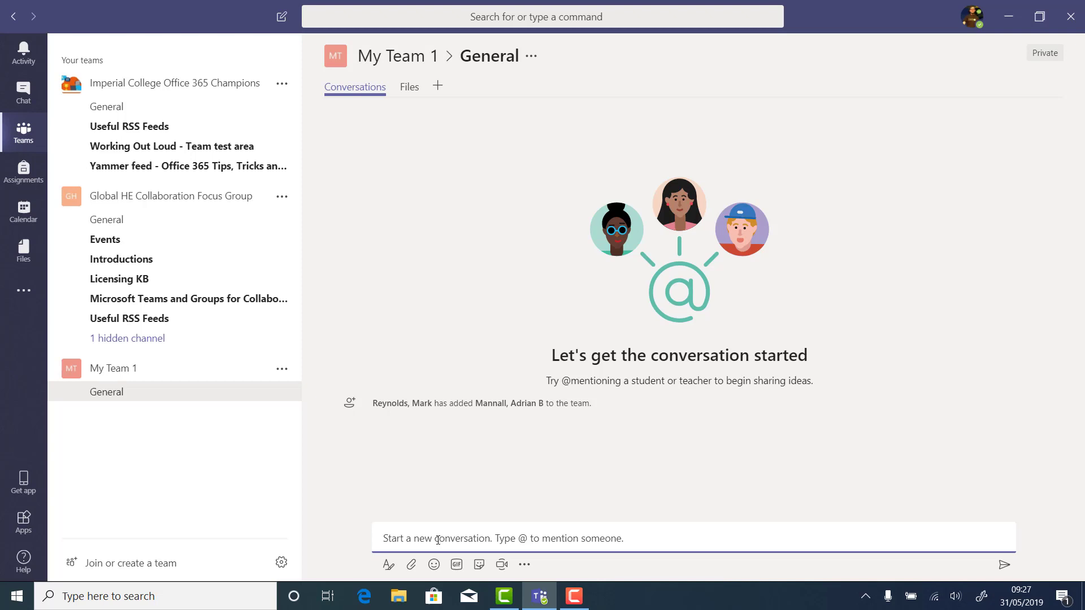
pyautogui.write('Welcome to the')
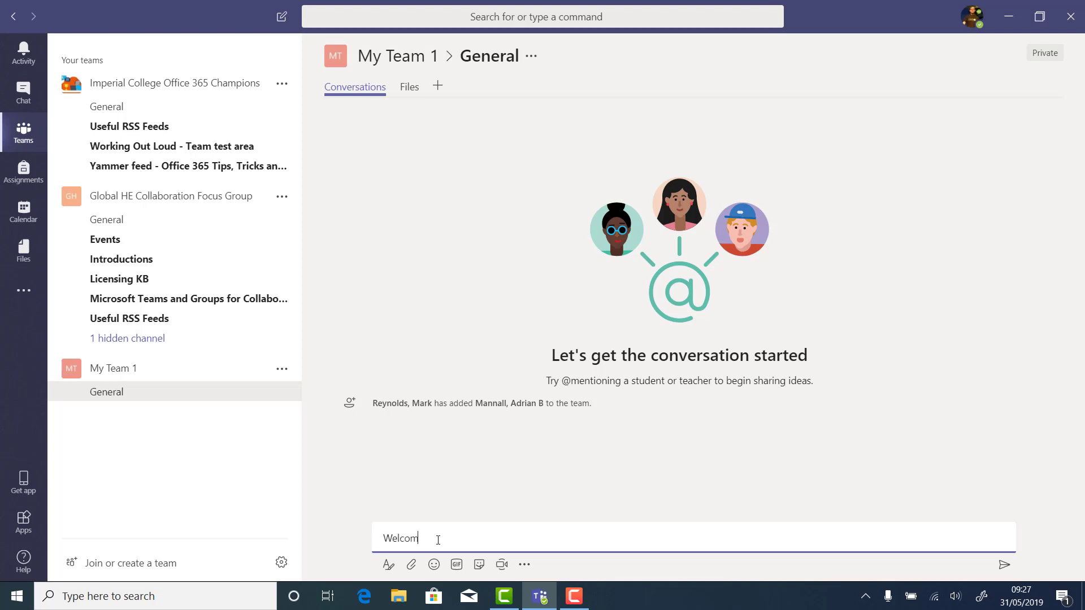
pyautogui.write(' team!🙂')
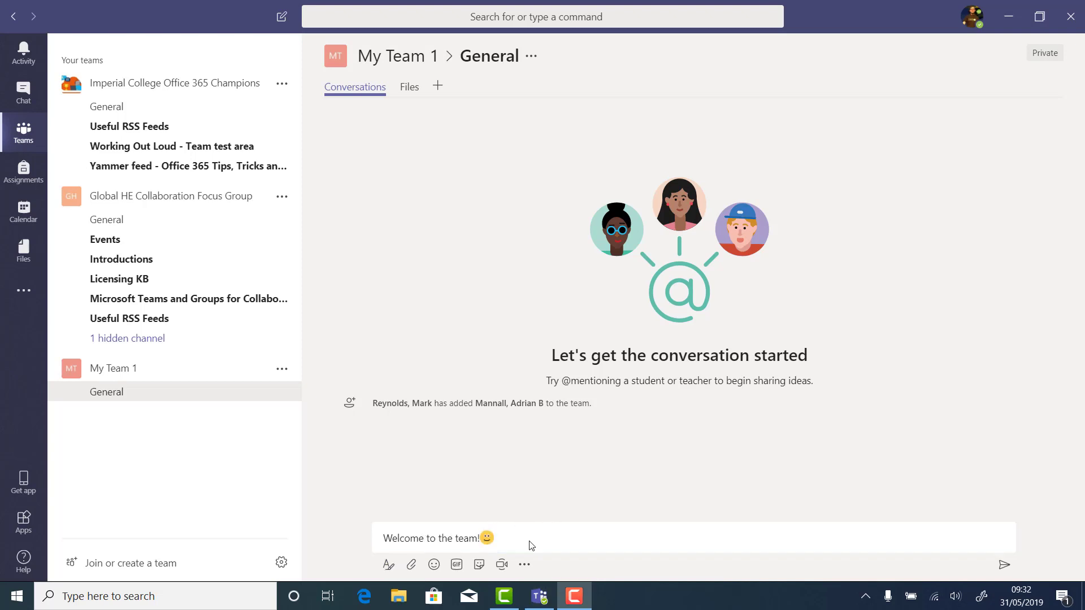
pyautogui.click(530, 541)
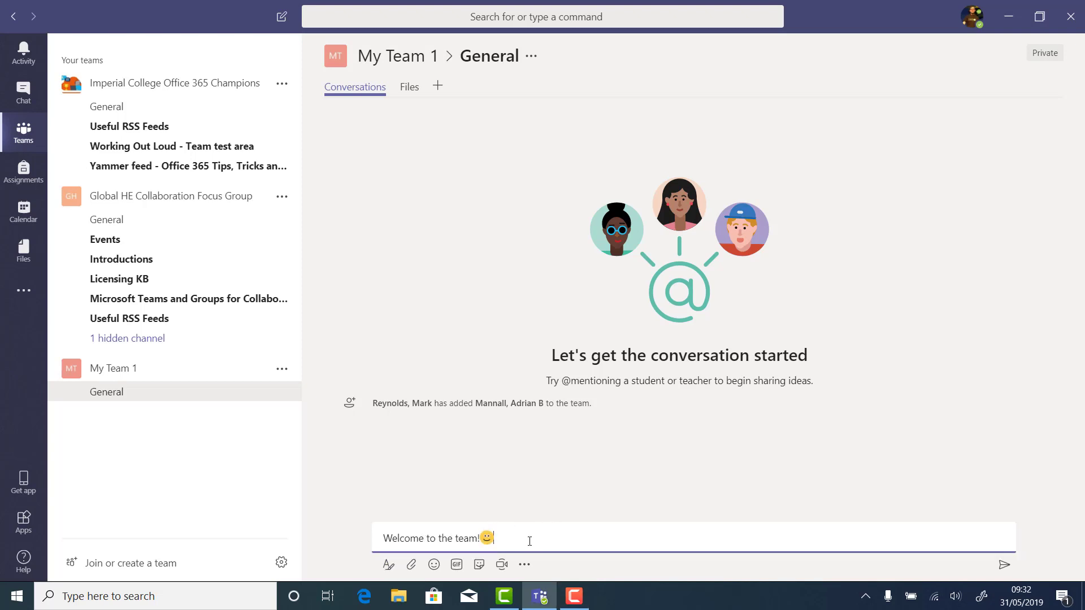
pyautogui.write('@')
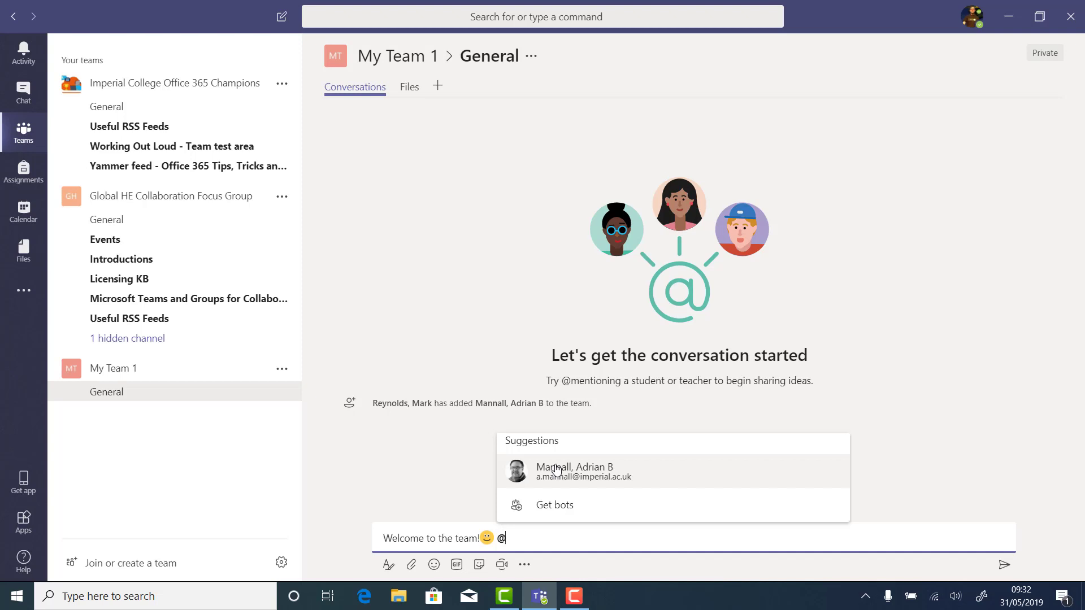
pyautogui.click(557, 469)
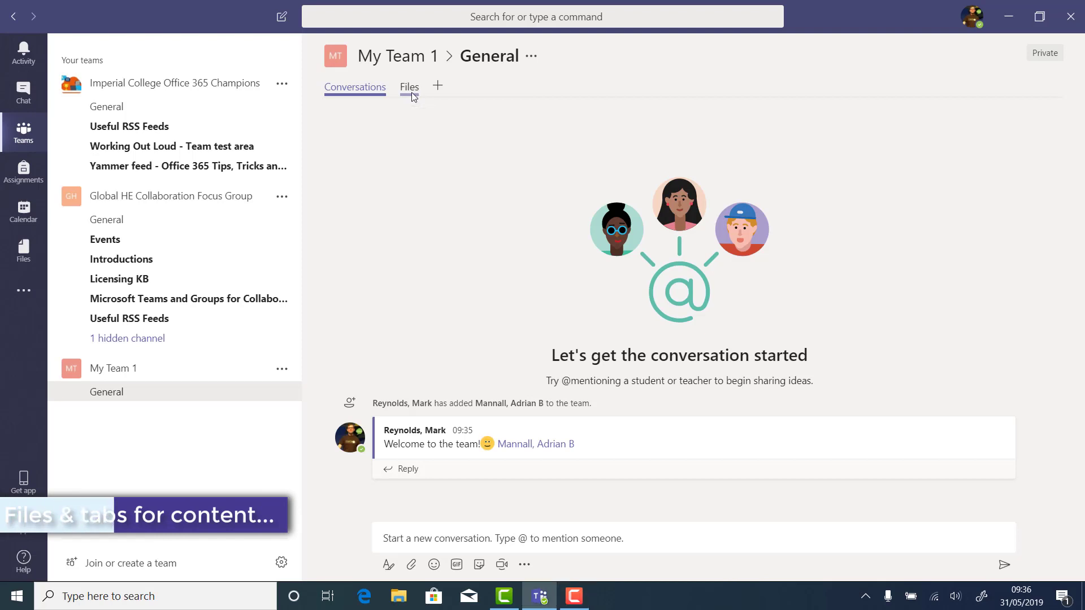
# Step: Open the General channel's files and review which types of new file can be created there
pyautogui.click(410, 90)
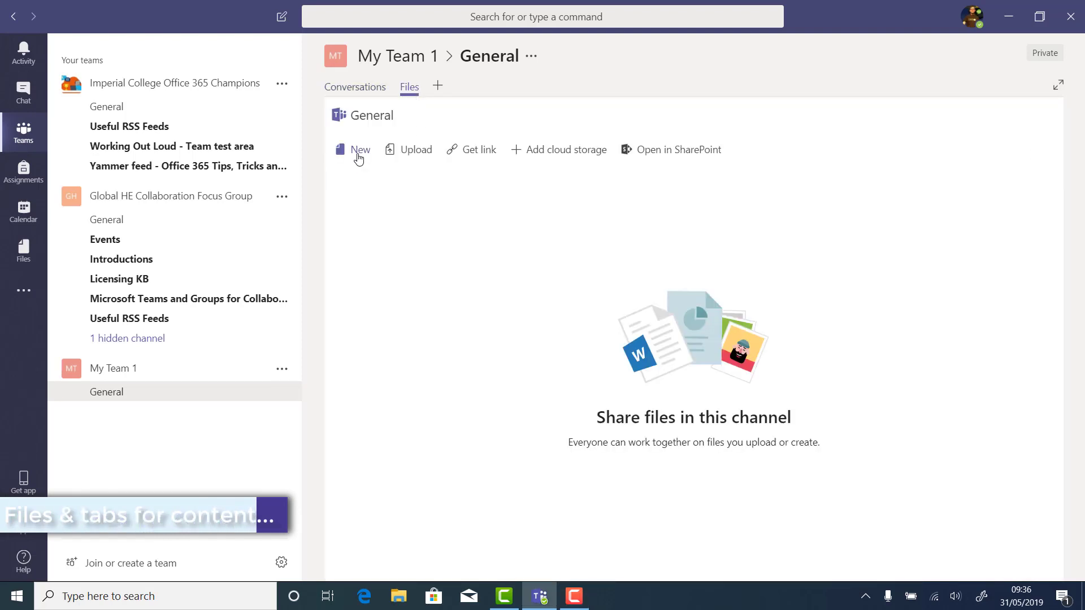
pyautogui.click(358, 157)
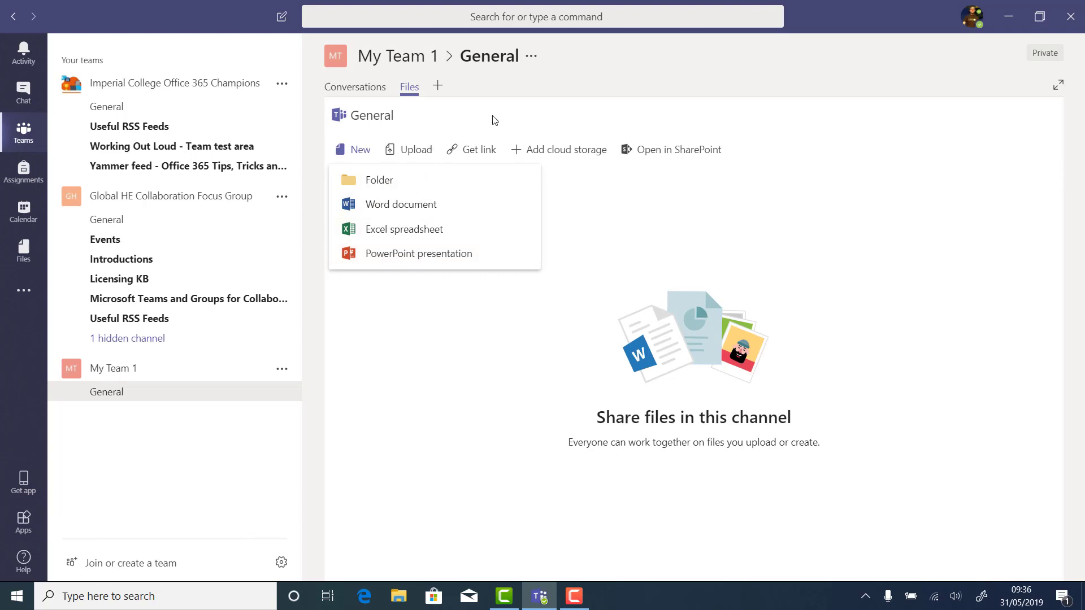
pyautogui.click(607, 243)
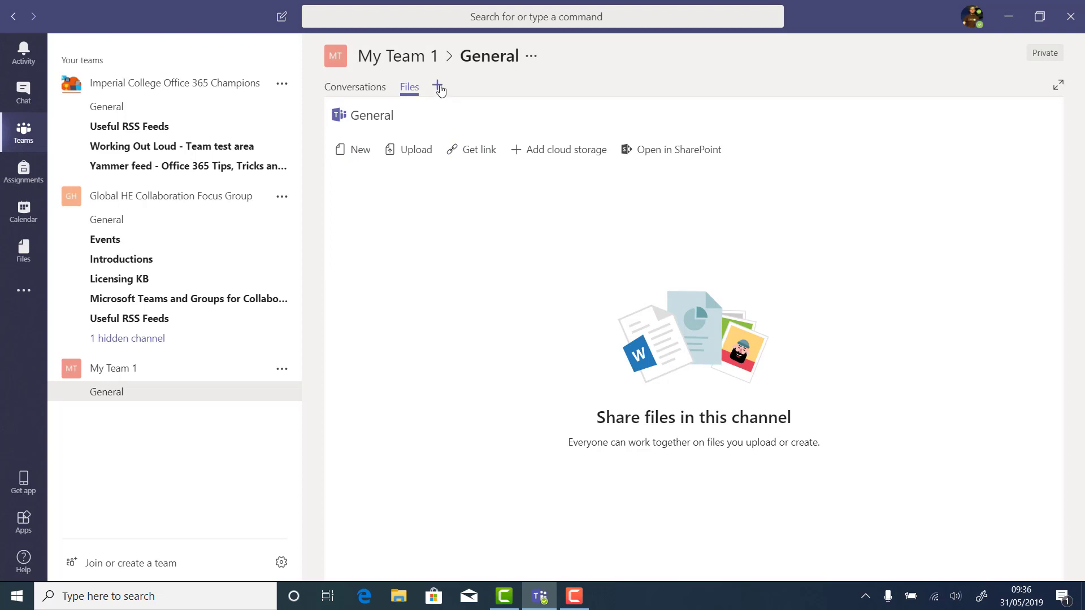
pyautogui.click(438, 88)
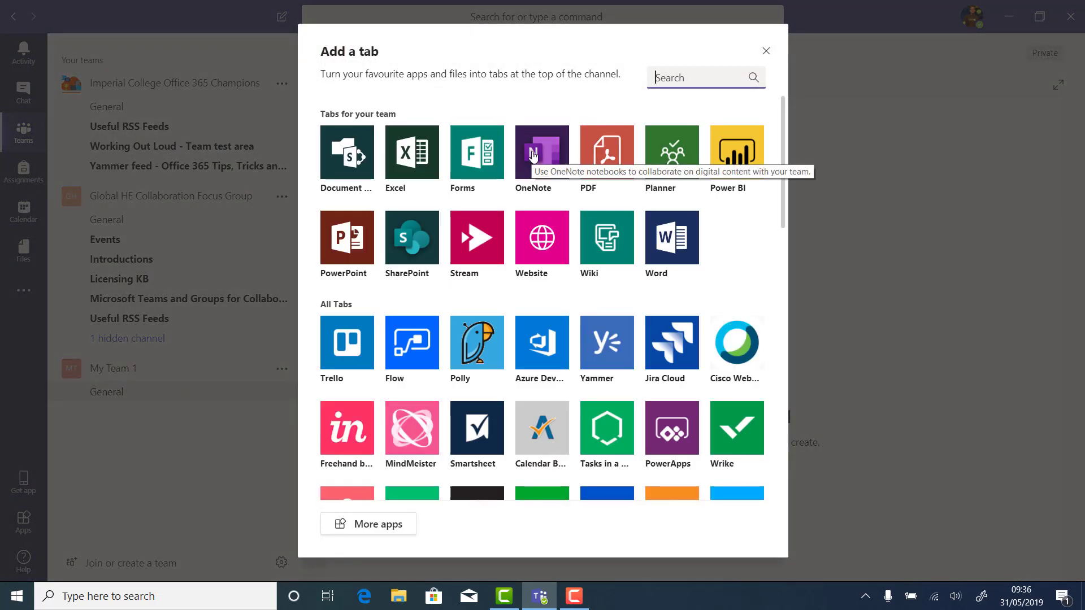
pyautogui.click(551, 250)
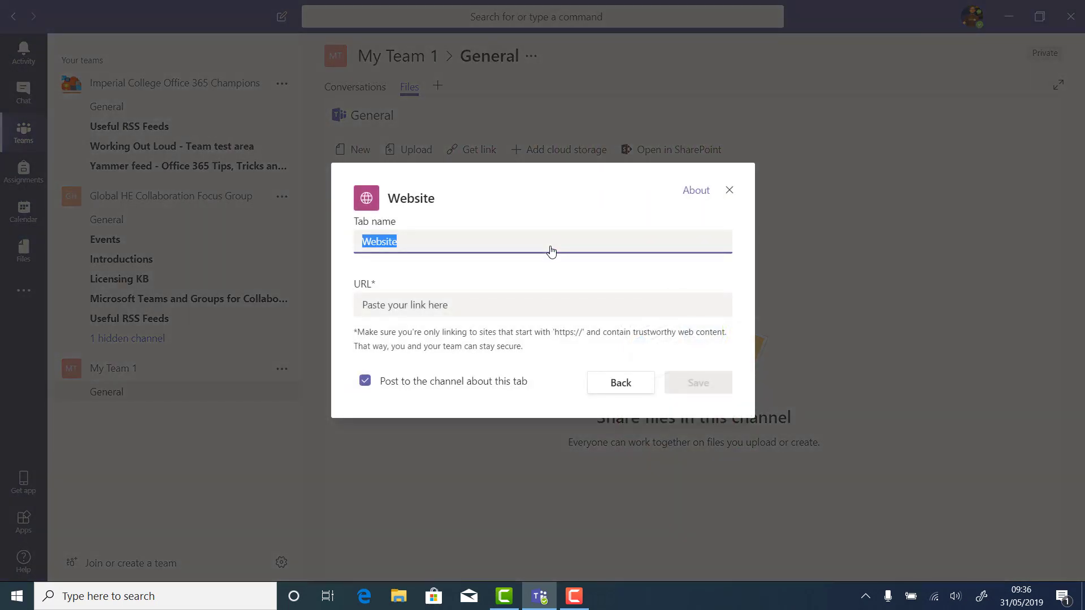
pyautogui.write('Imper')
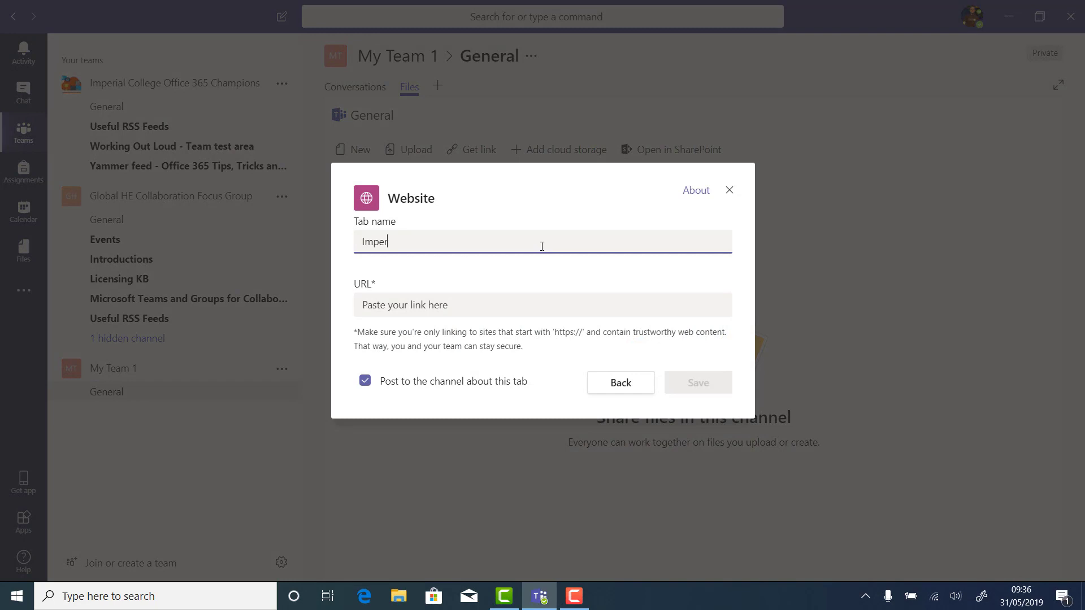
pyautogui.write('ial Website')
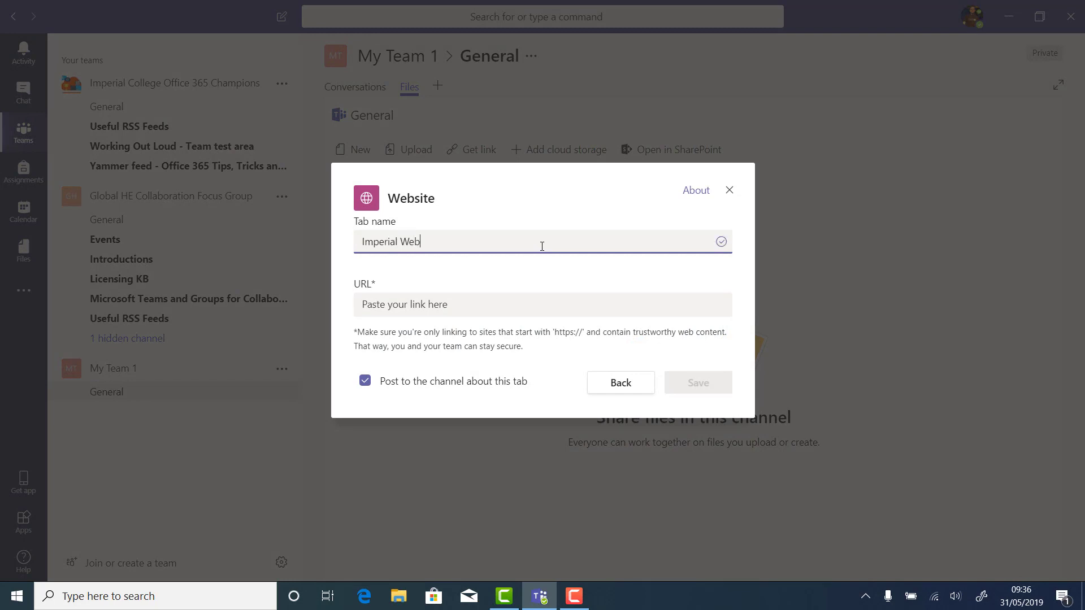
pyautogui.click(452, 310)
pyautogui.write('https')
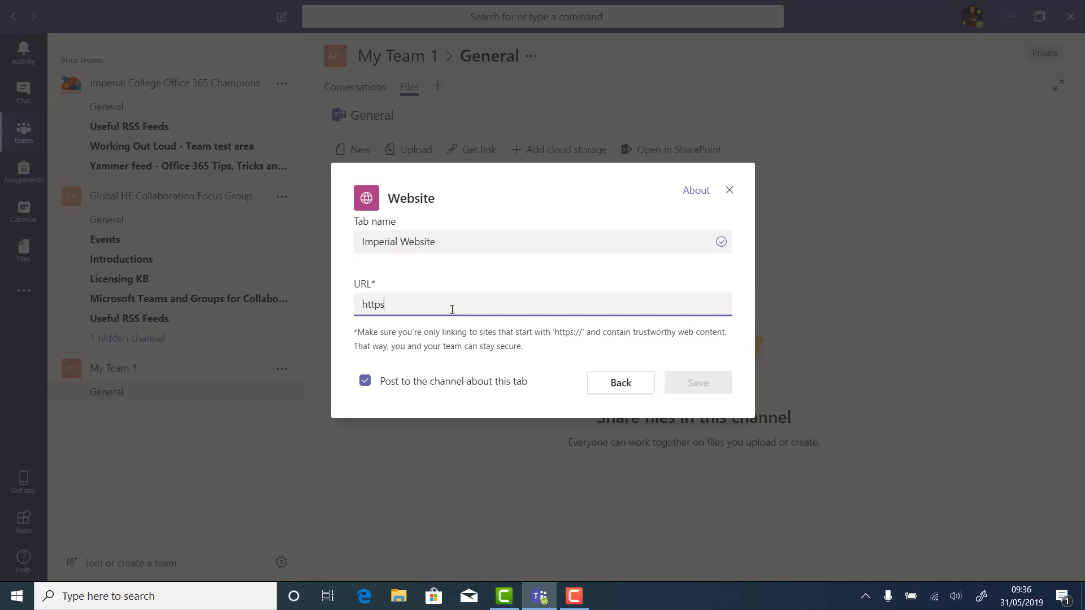
pyautogui.write('://imper')
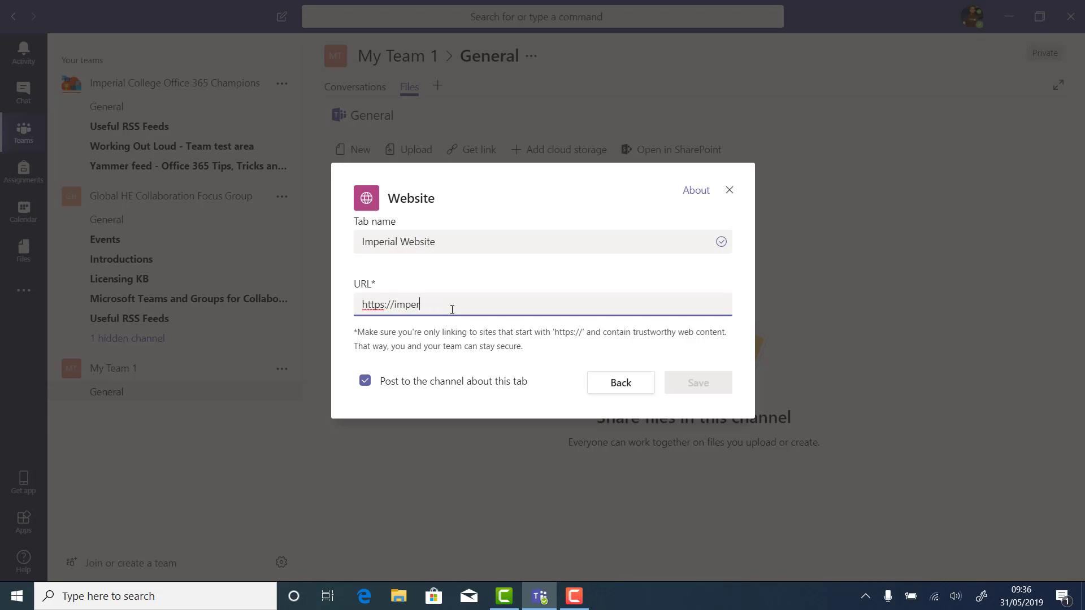
pyautogui.write('ial.ac.uk')
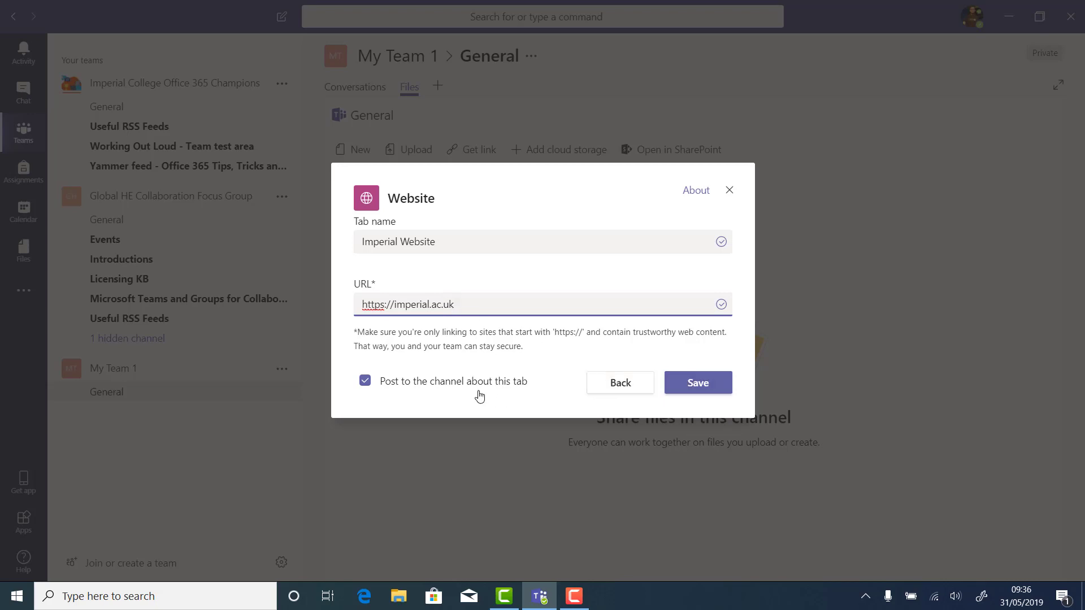
pyautogui.click(692, 387)
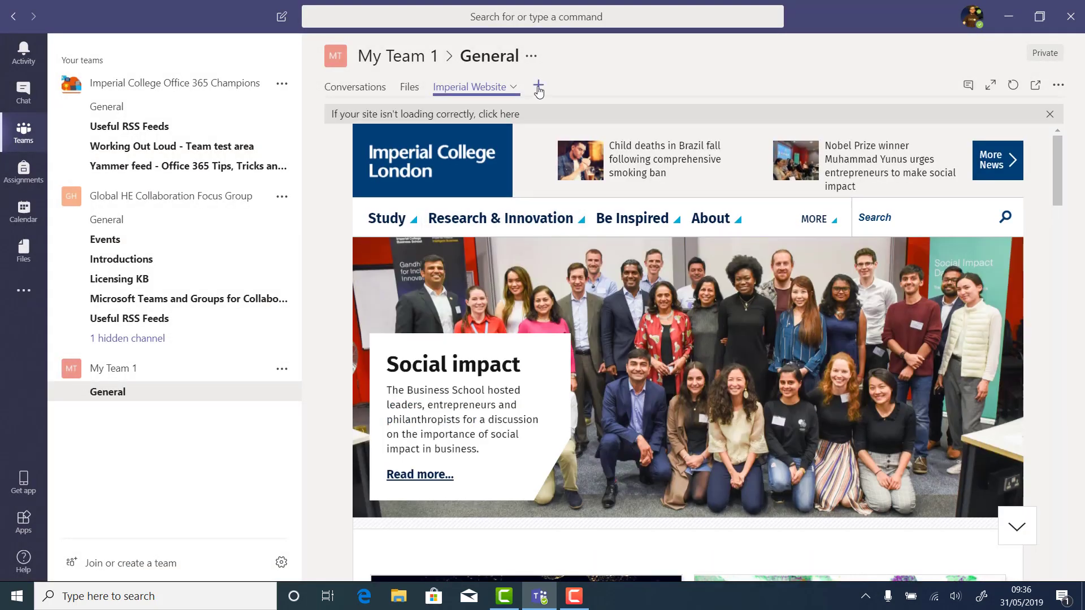
pyautogui.click(539, 86)
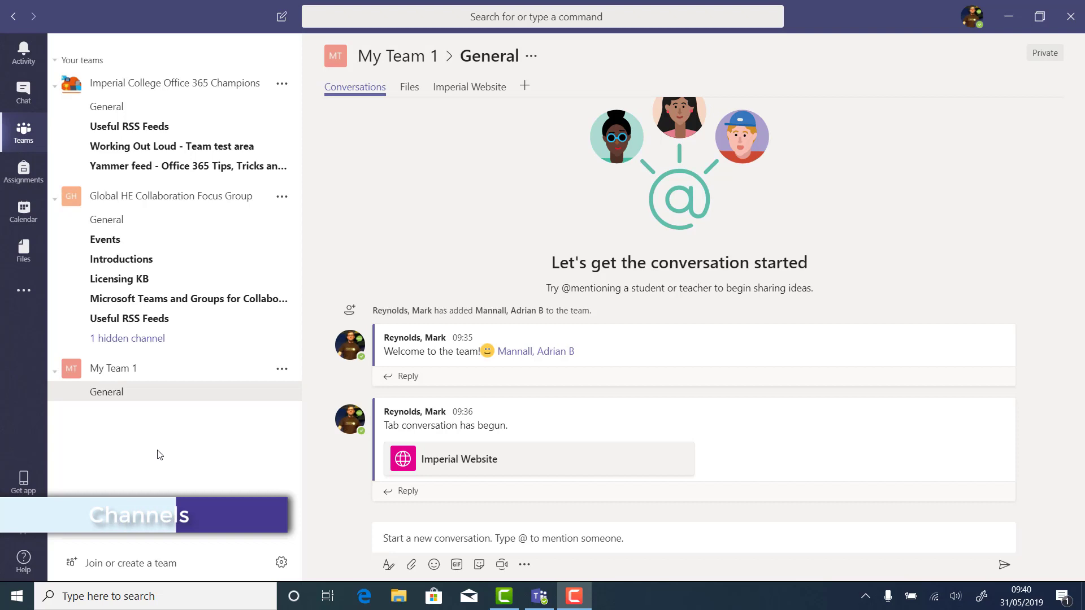
# Step: Create a My Team 1 channel named "Conference Planning", described as "Planning our Conference" and automatically shown in everyone's channel list
pyautogui.click(282, 370)
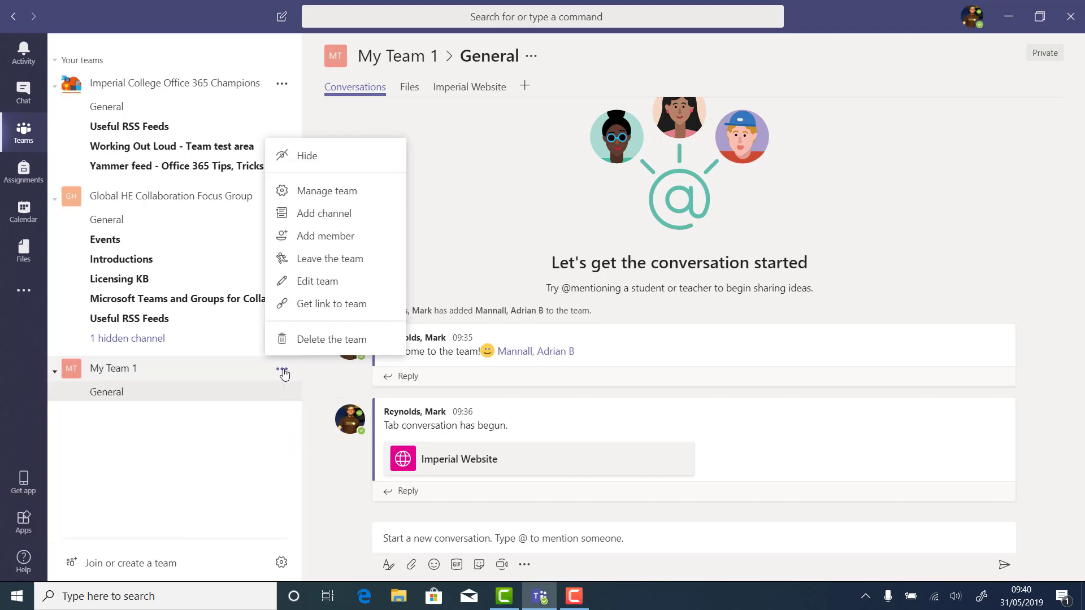
pyautogui.click(325, 213)
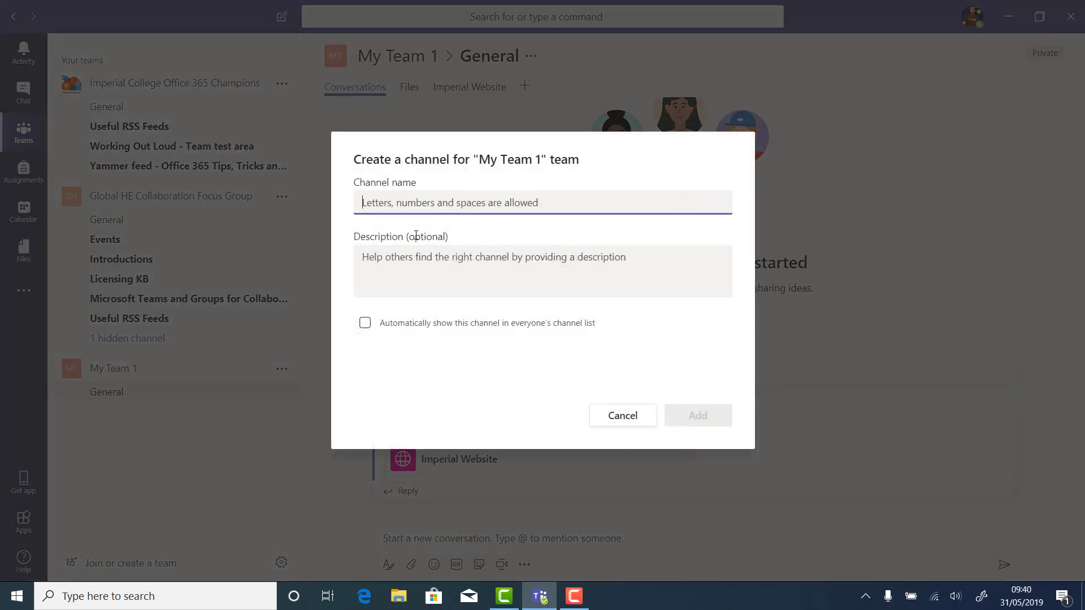
pyautogui.write('Conference ')
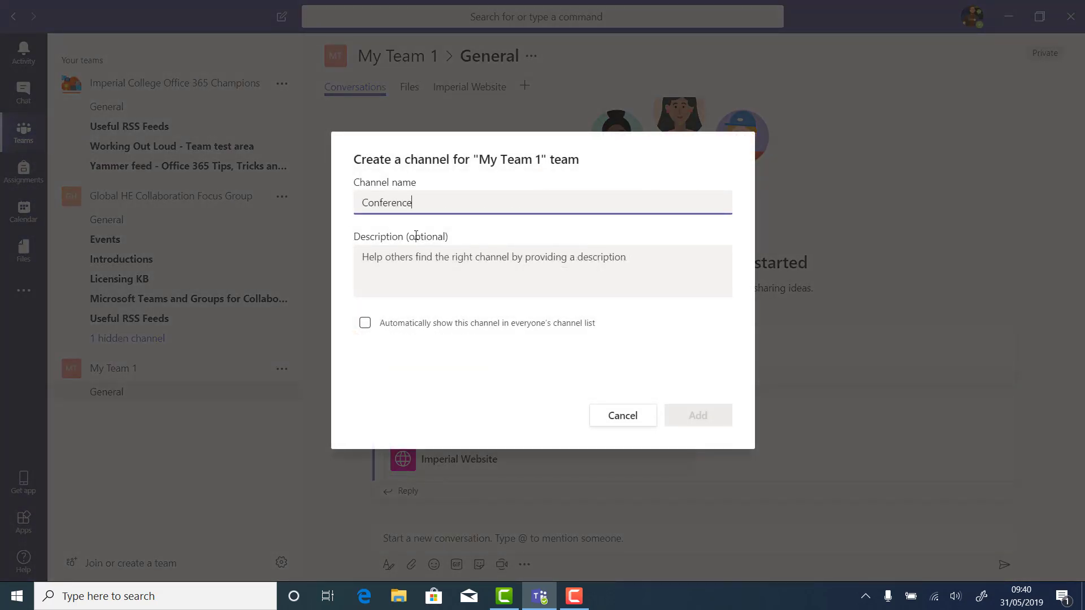
pyautogui.write('Planning')
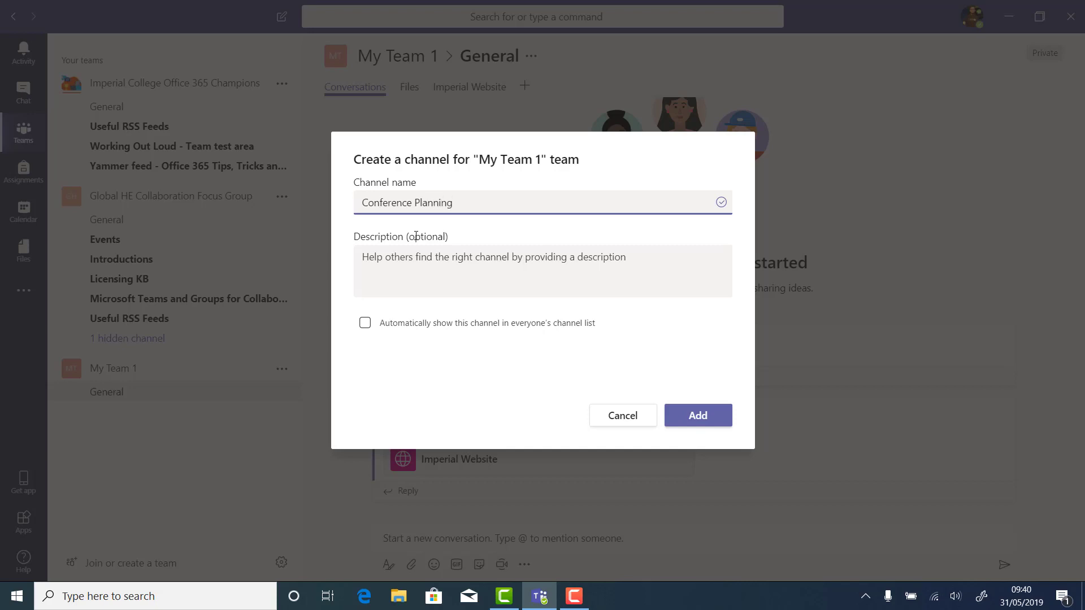
pyautogui.click(447, 261)
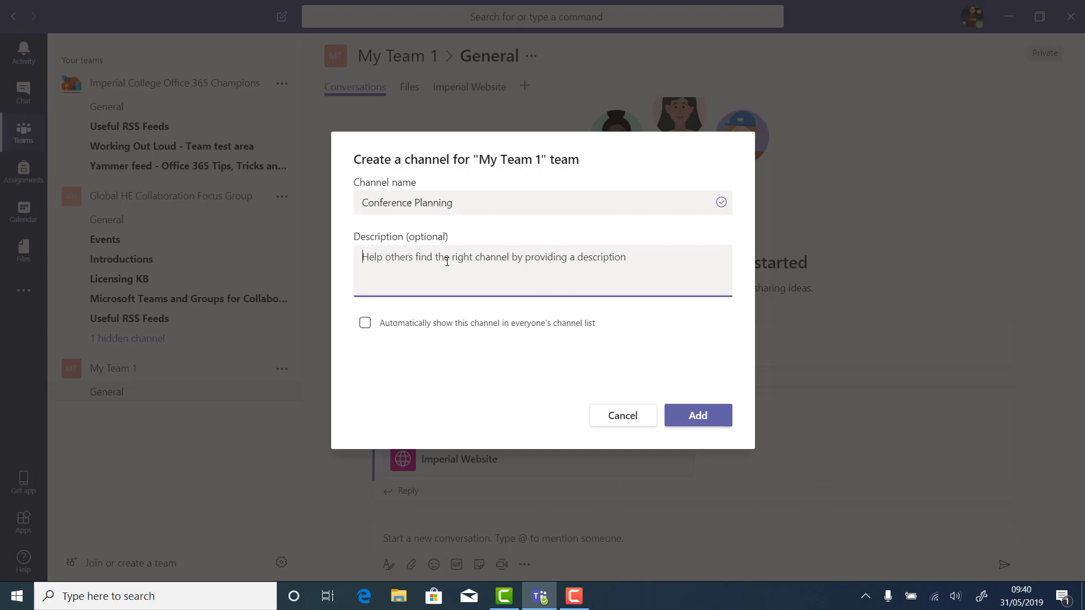
pyautogui.write('Planning our Conference')
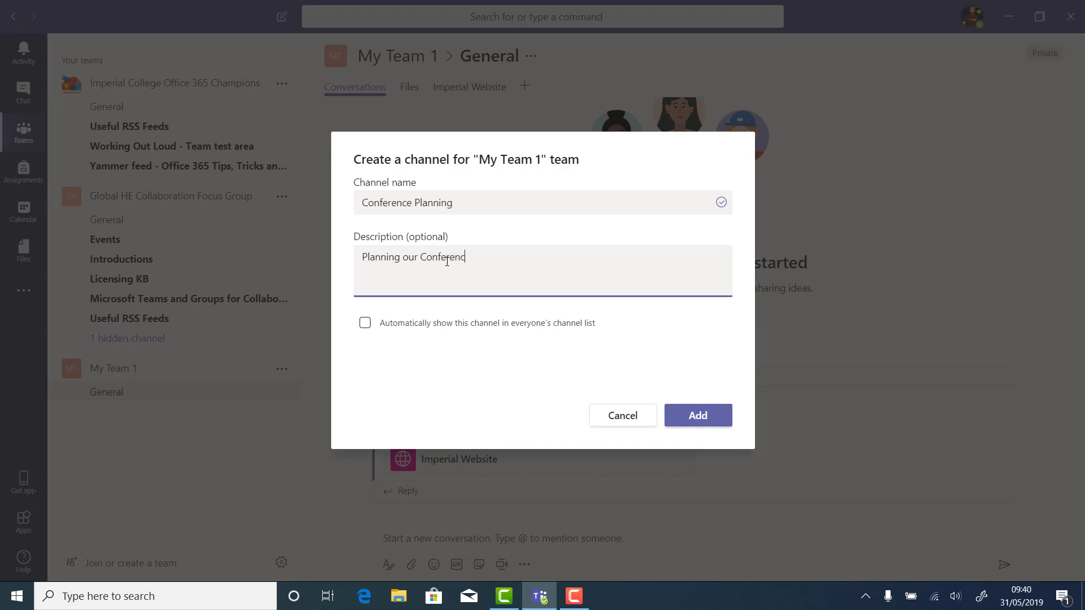
pyautogui.click(436, 325)
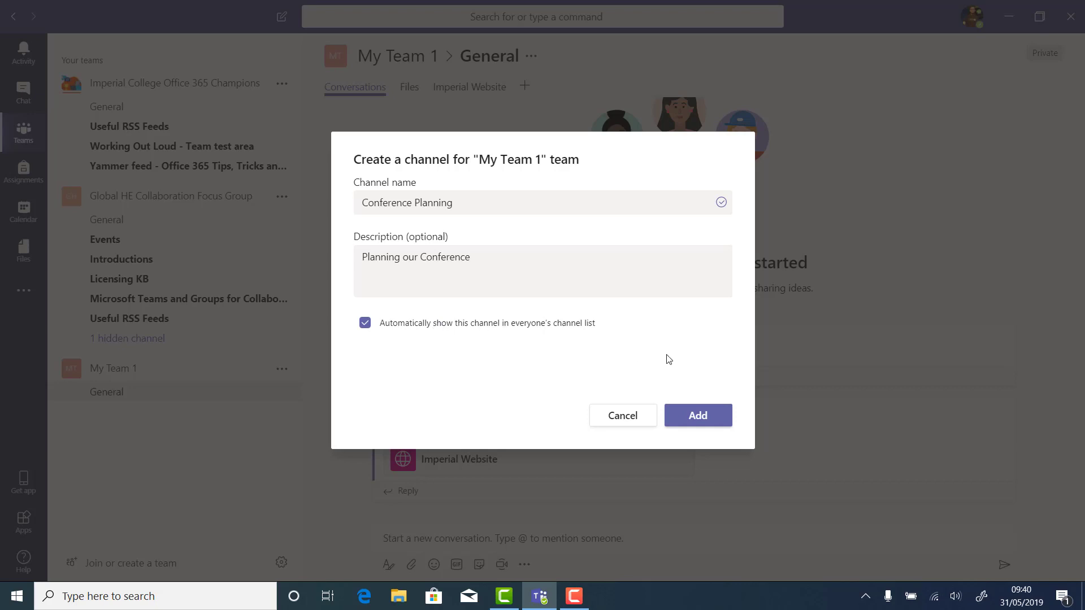
pyautogui.click(699, 415)
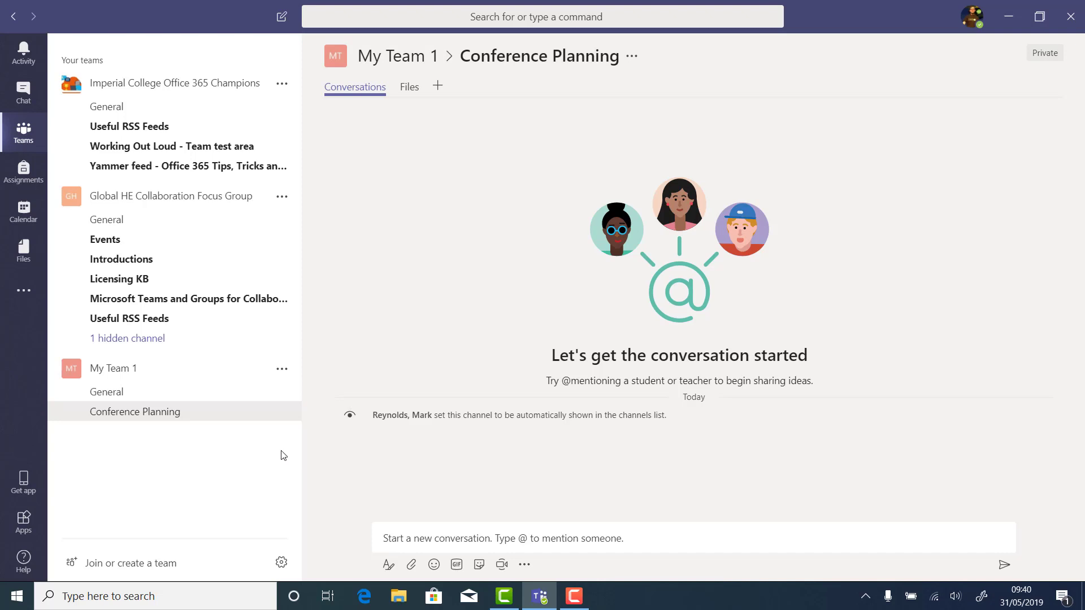
# Step: Review the options, including following, for the Conference Planning channel and the Global HE group's Microsoft Teams and Groups channel
pyautogui.click(282, 413)
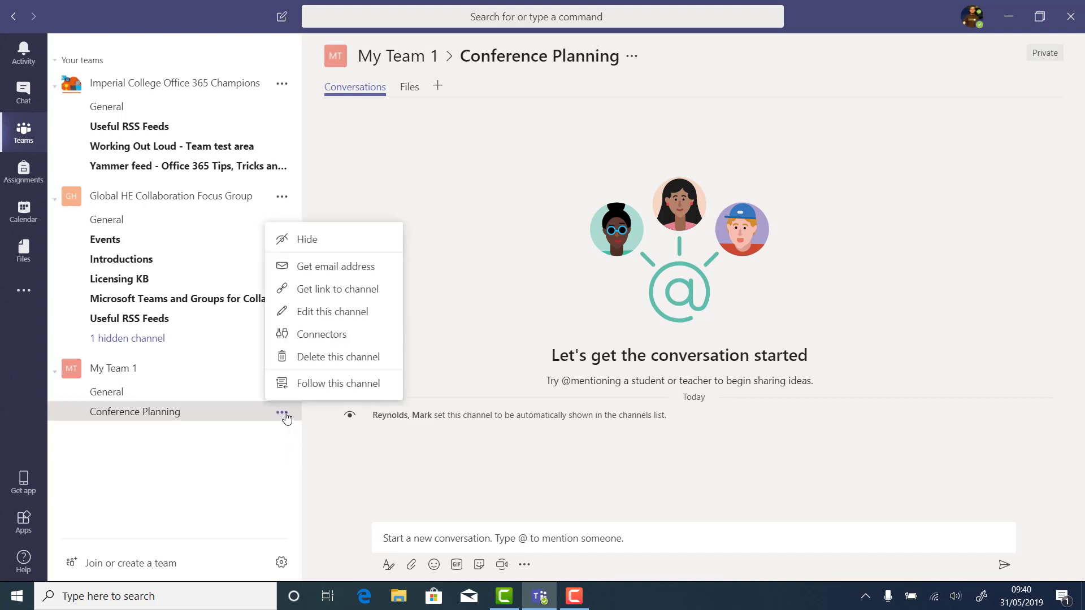
pyautogui.click(314, 389)
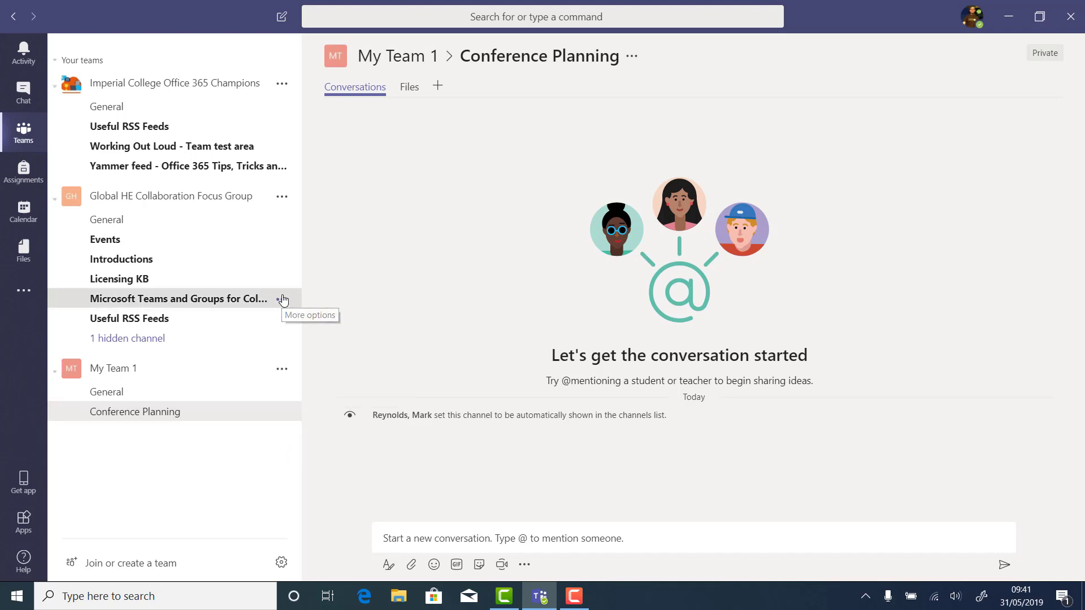
pyautogui.click(282, 298)
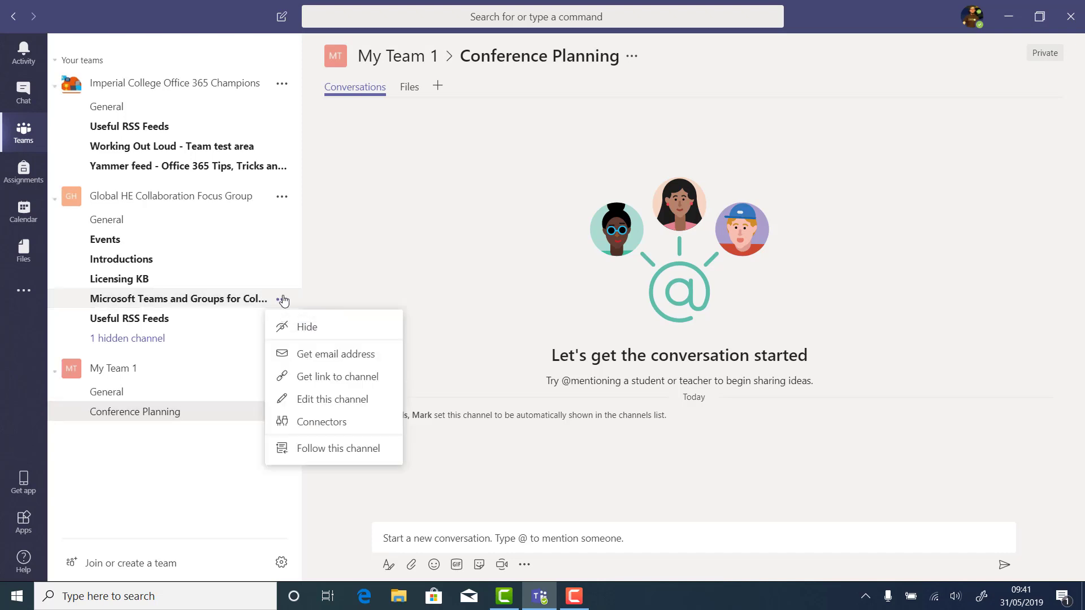
pyautogui.click(315, 450)
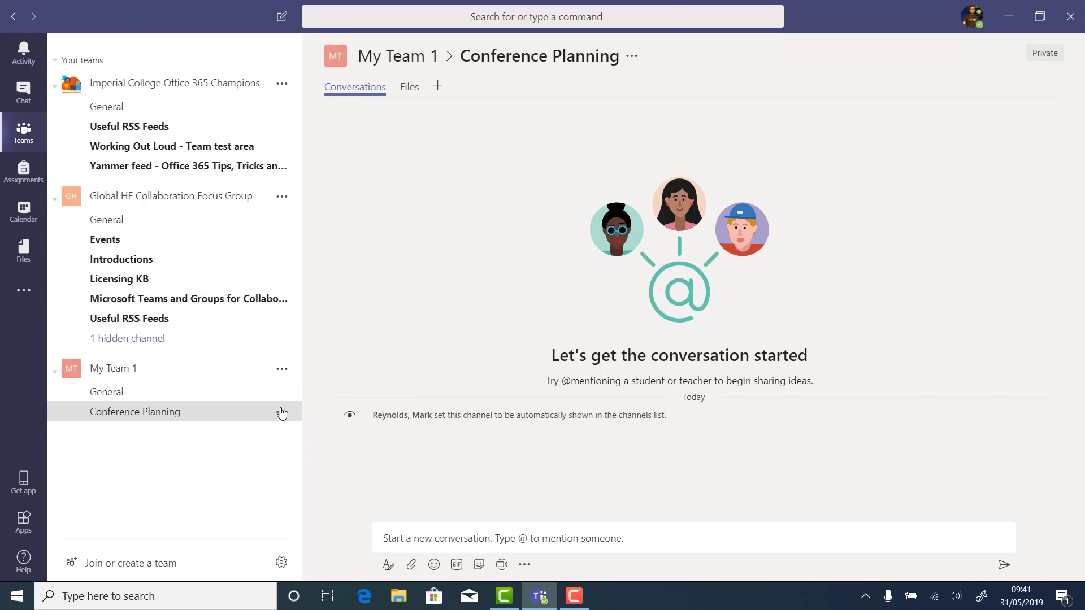
pyautogui.click(282, 413)
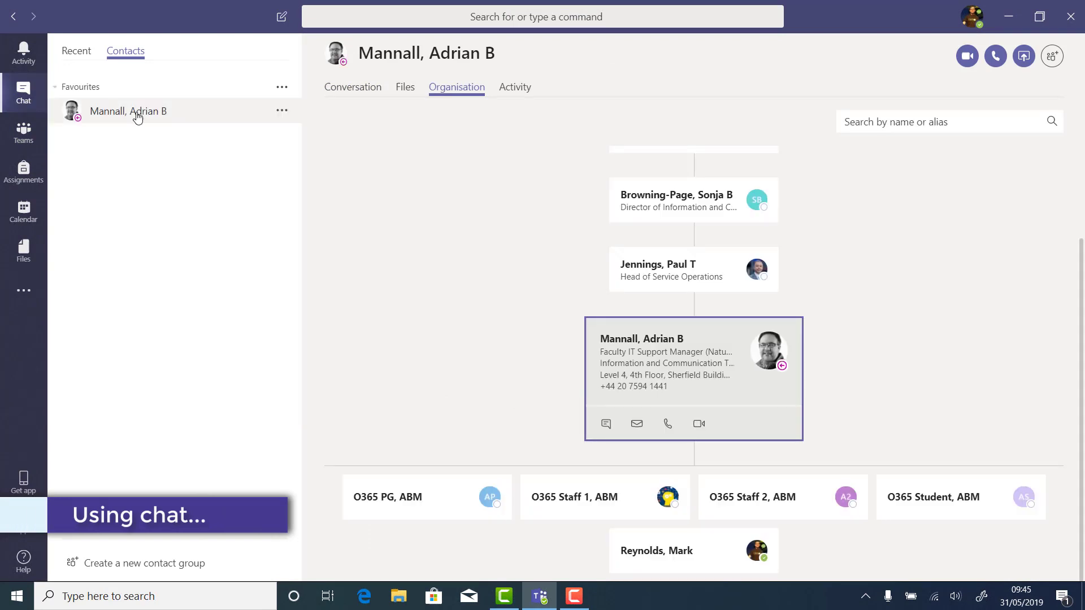
# Step: Open the chat with the favourite contact and examine their organisation chart and recent activity
pyautogui.click(136, 111)
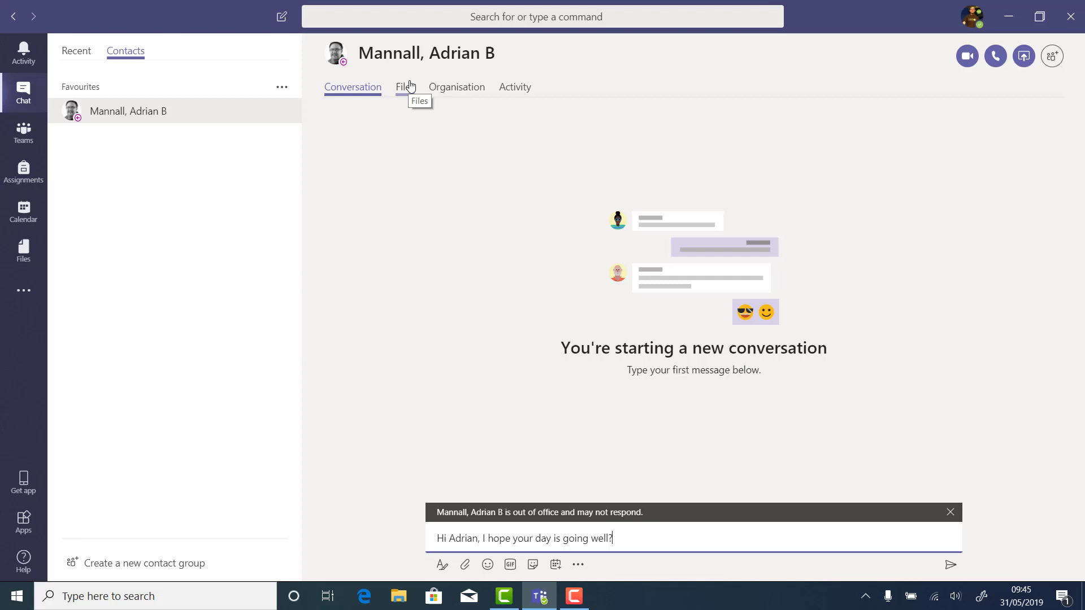
pyautogui.click(450, 89)
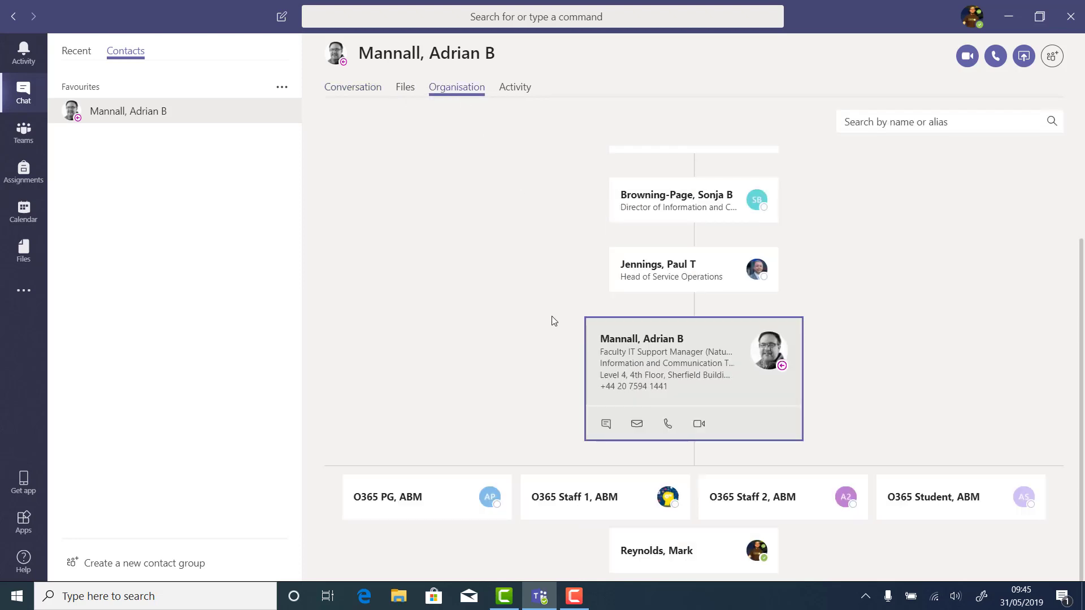
pyautogui.moveTo(646, 205)
pyautogui.click(515, 88)
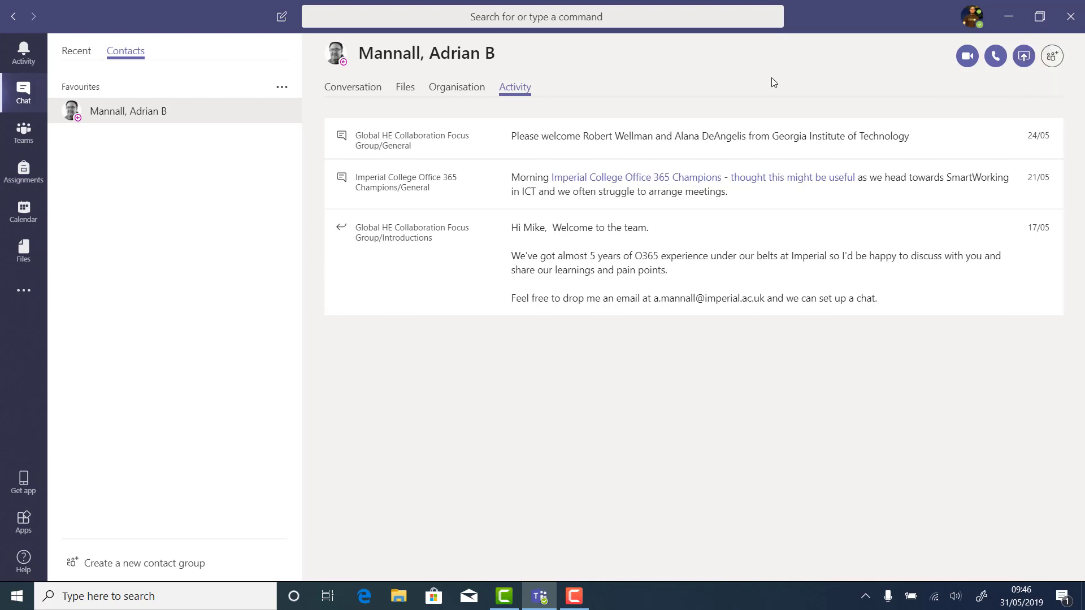
# Step: Start a new chat and search for its recipient with "ma"
pyautogui.click(281, 16)
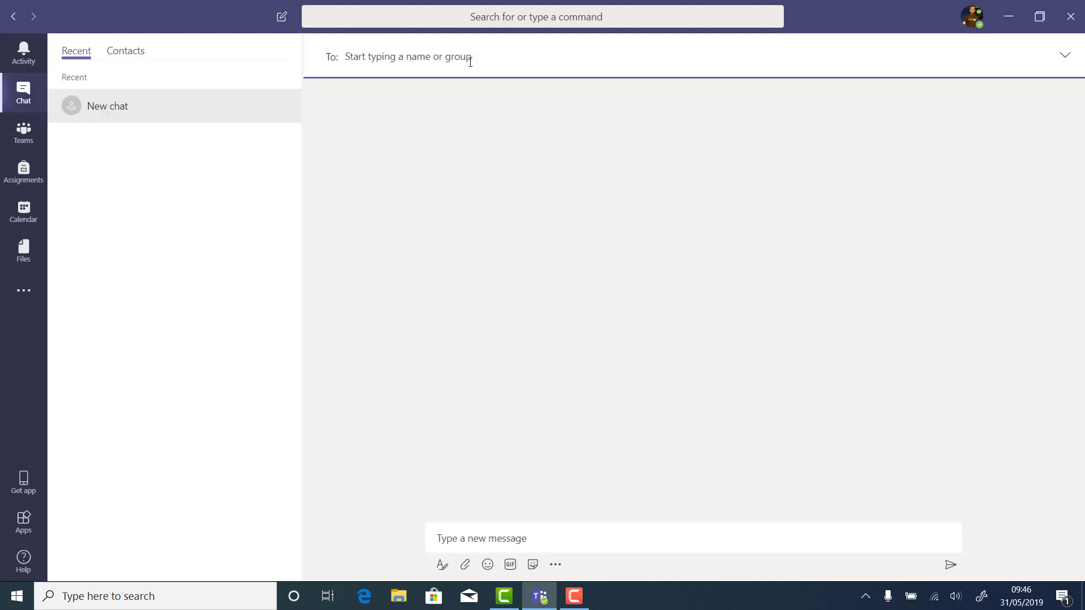
pyautogui.write('ma')
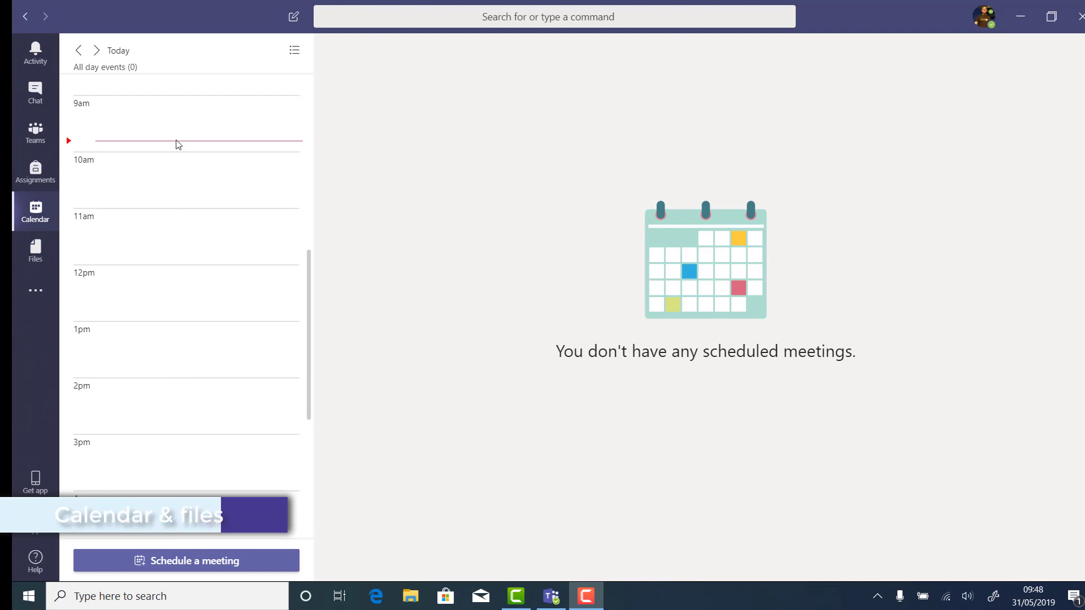
# Step: Open the form for scheduling a new meeting from the calendar, review its fields and close it without scheduling
pyautogui.click(197, 568)
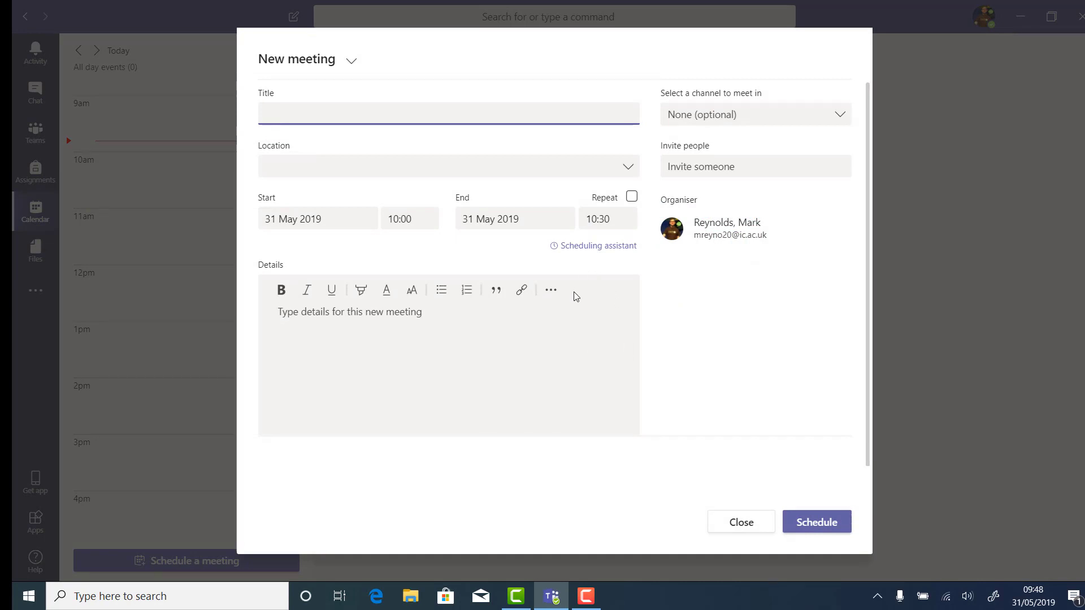
pyautogui.click(741, 522)
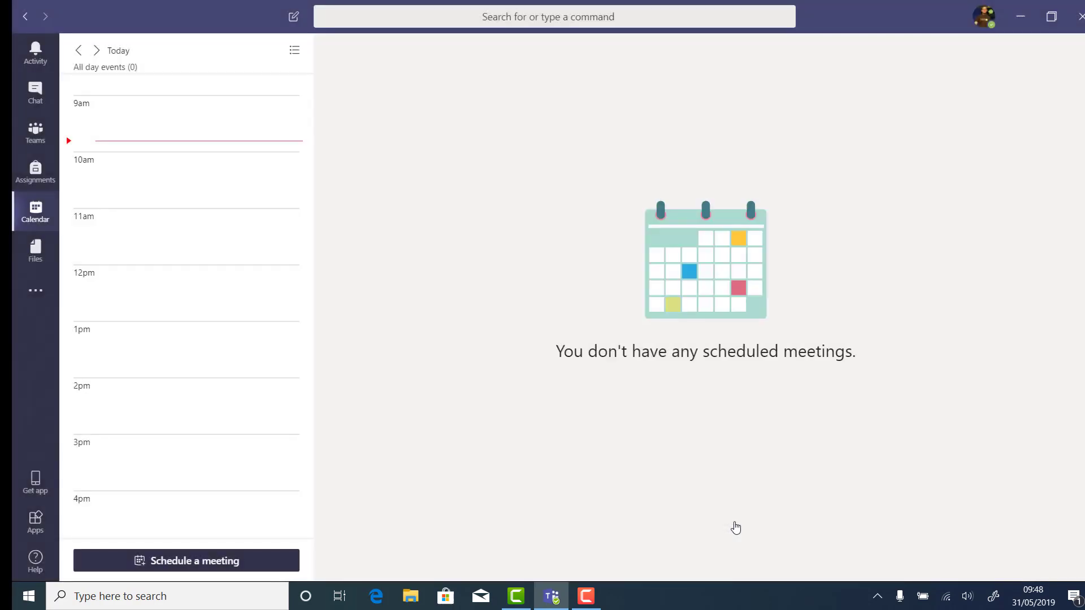
# Step: Browse the Files area through its recent, Microsoft Teams and Downloads views, finishing with the OneDrive files
pyautogui.click(27, 260)
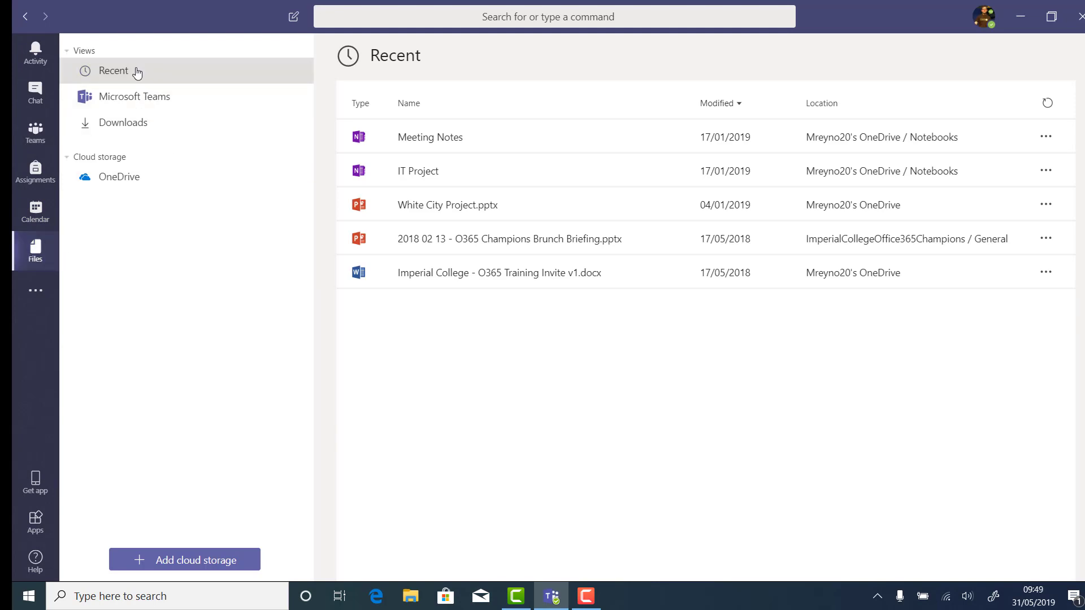
pyautogui.click(146, 108)
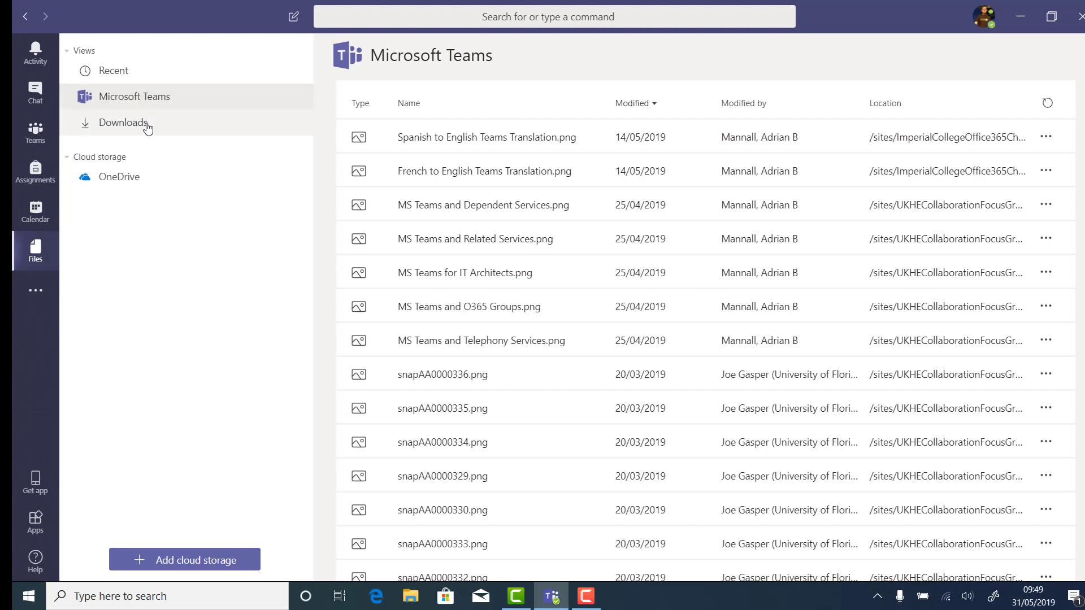
pyautogui.click(147, 128)
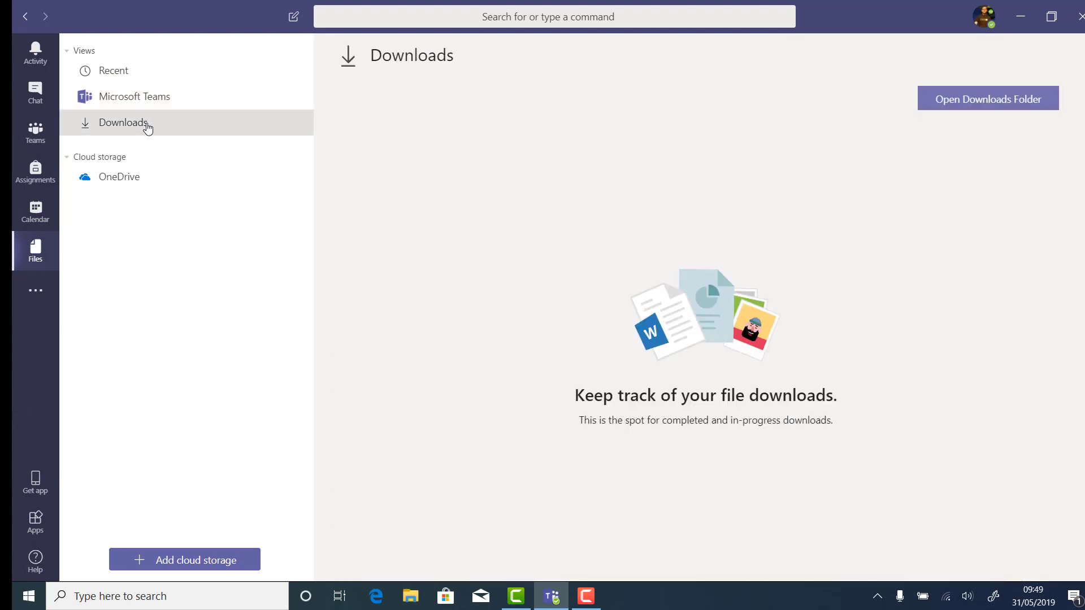
pyautogui.click(136, 185)
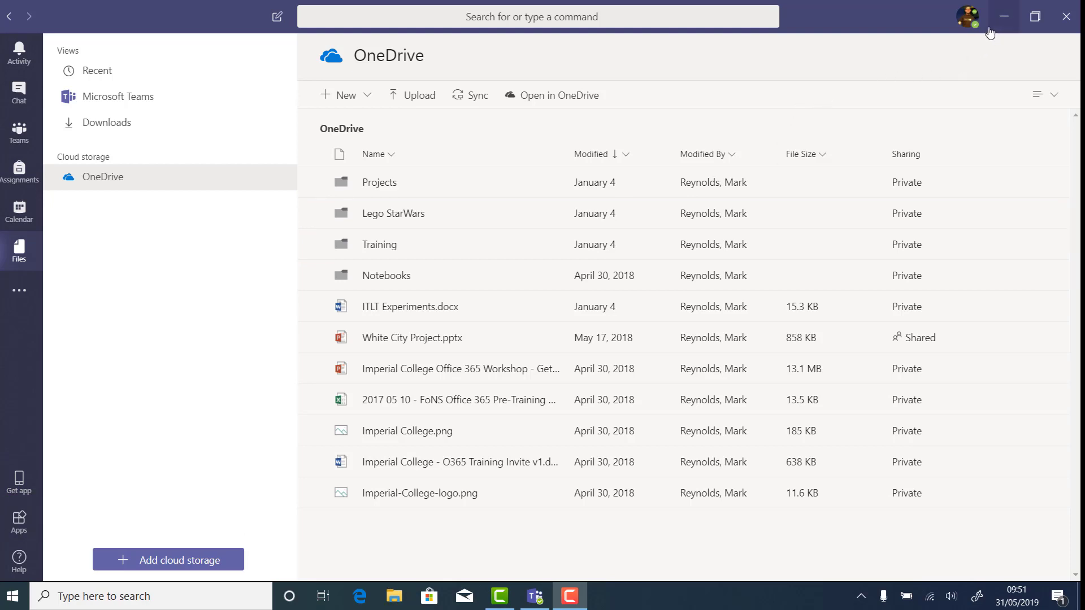
# Step: Set the profile's availability status to Do not disturb
pyautogui.click(973, 19)
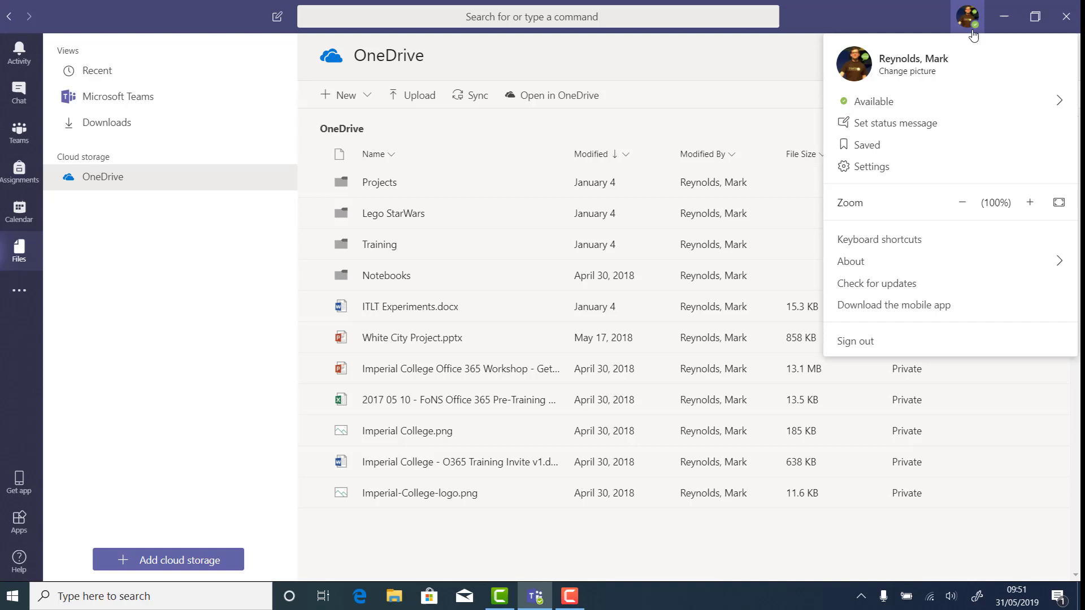
pyautogui.moveTo(970, 113)
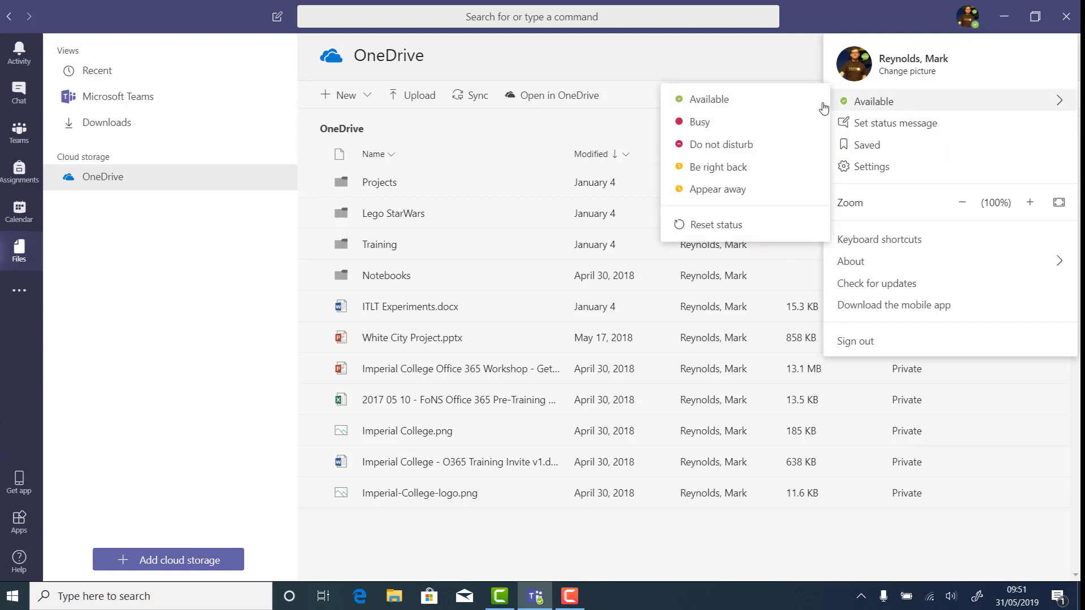
pyautogui.click(774, 153)
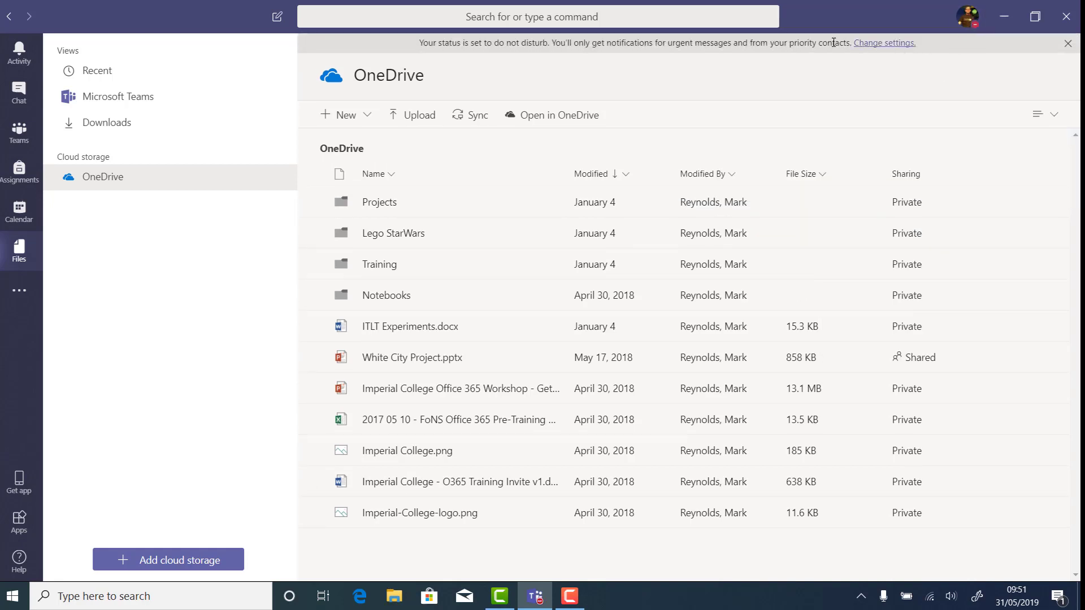
# Step: Add the status message "busy organising a conference today" to the profile, keeping it set to clear after Today
pyautogui.click(968, 17)
pyautogui.click(889, 125)
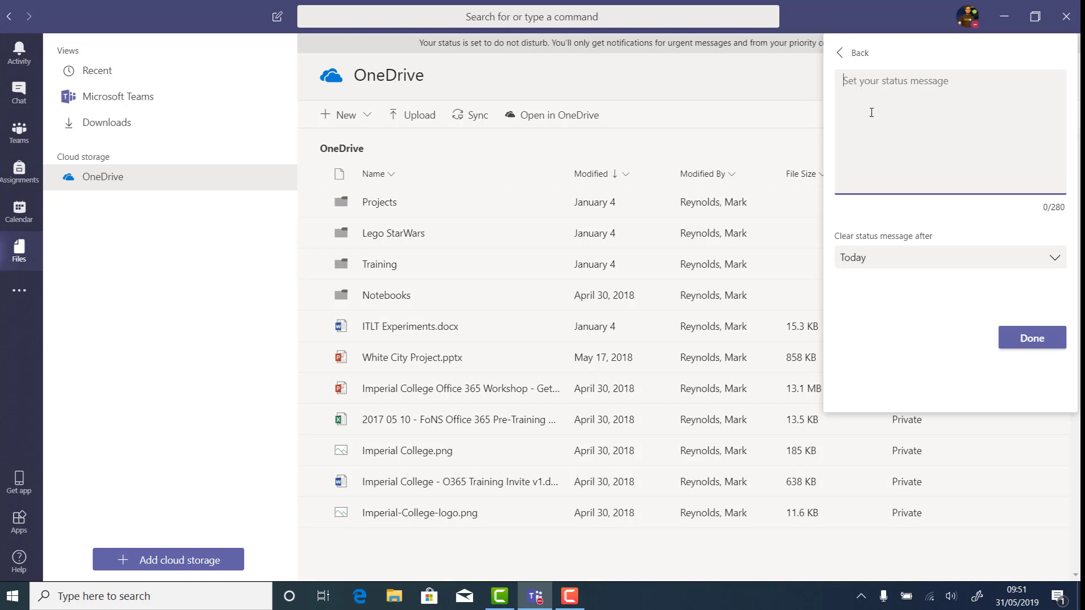
pyautogui.write('busy organis')
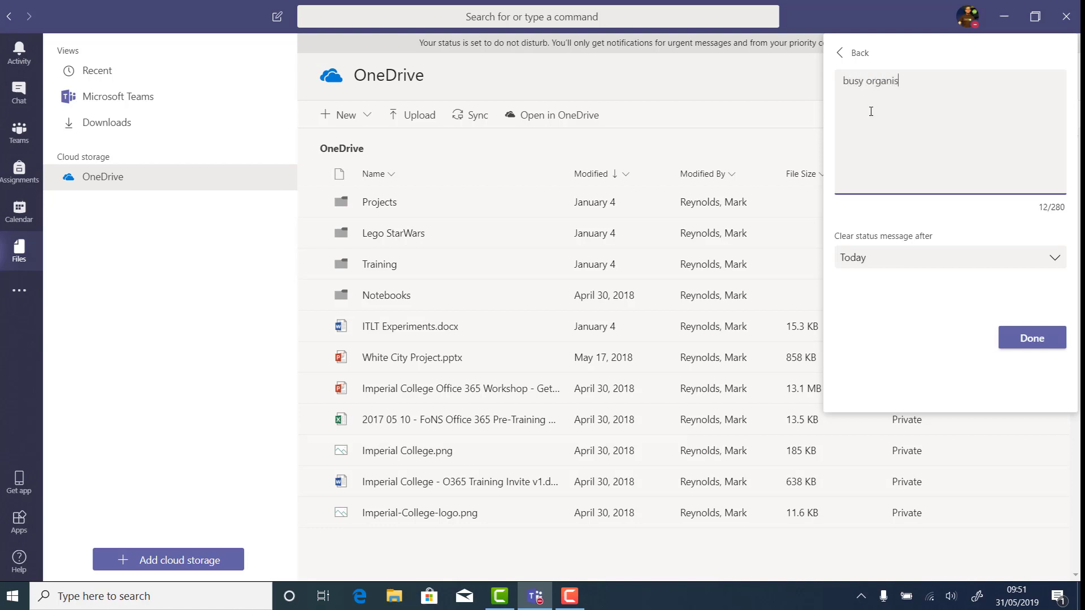
pyautogui.write('ing a conference today')
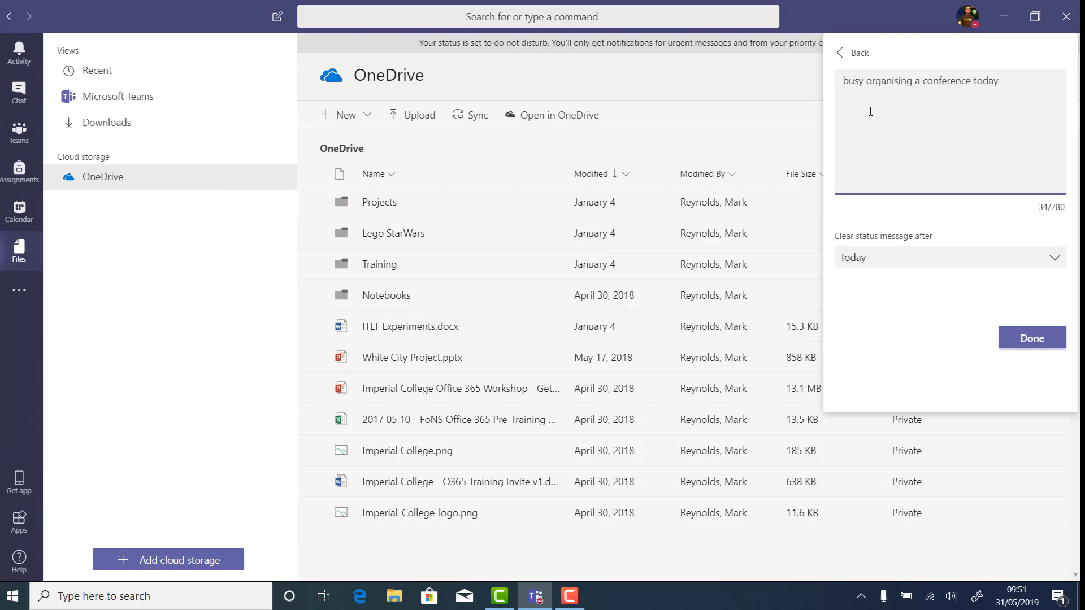
pyautogui.click(1017, 337)
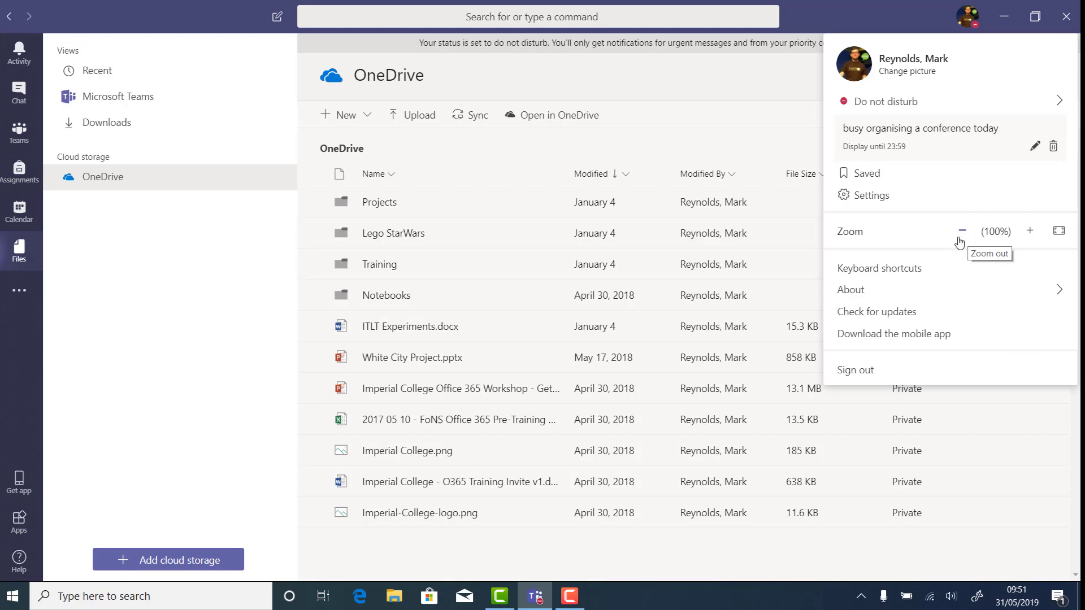
# Step: Open the general application settings and try the Dark theme followed by the High contrast theme
pyautogui.click(880, 202)
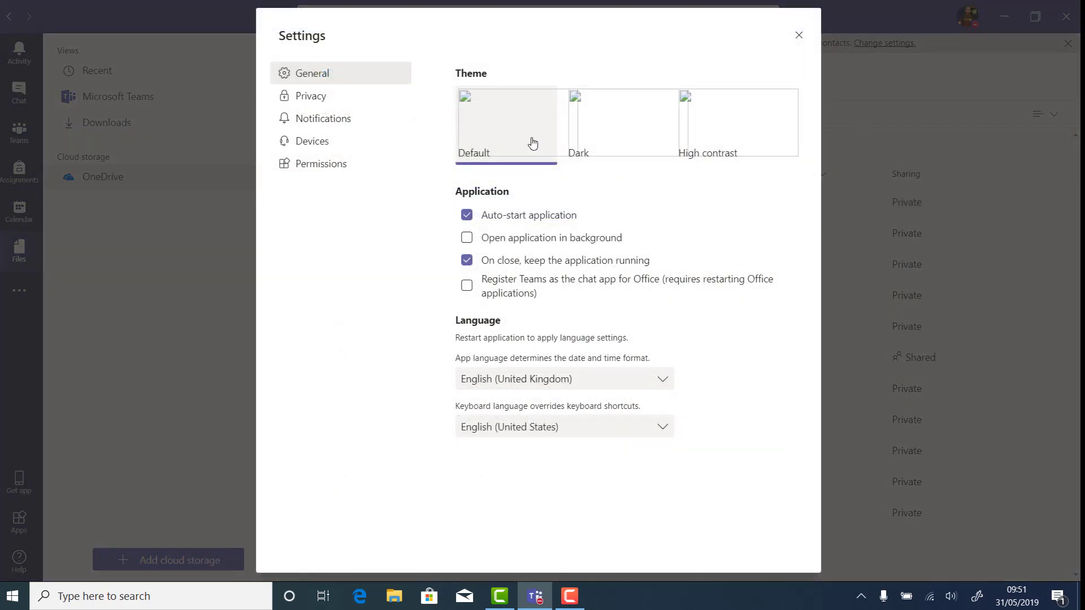
pyautogui.click(597, 138)
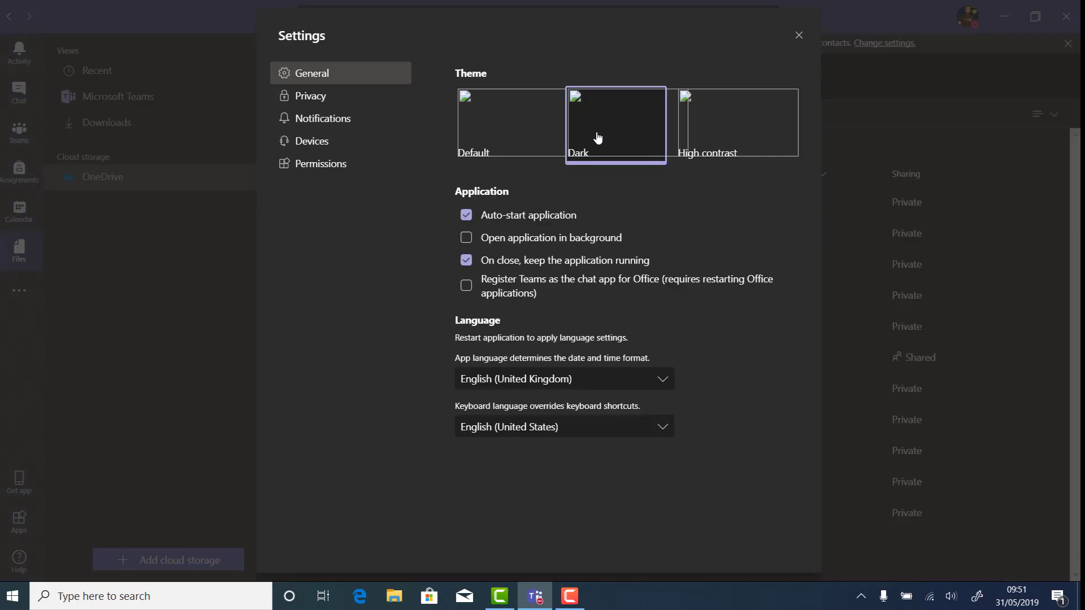
pyautogui.click(718, 146)
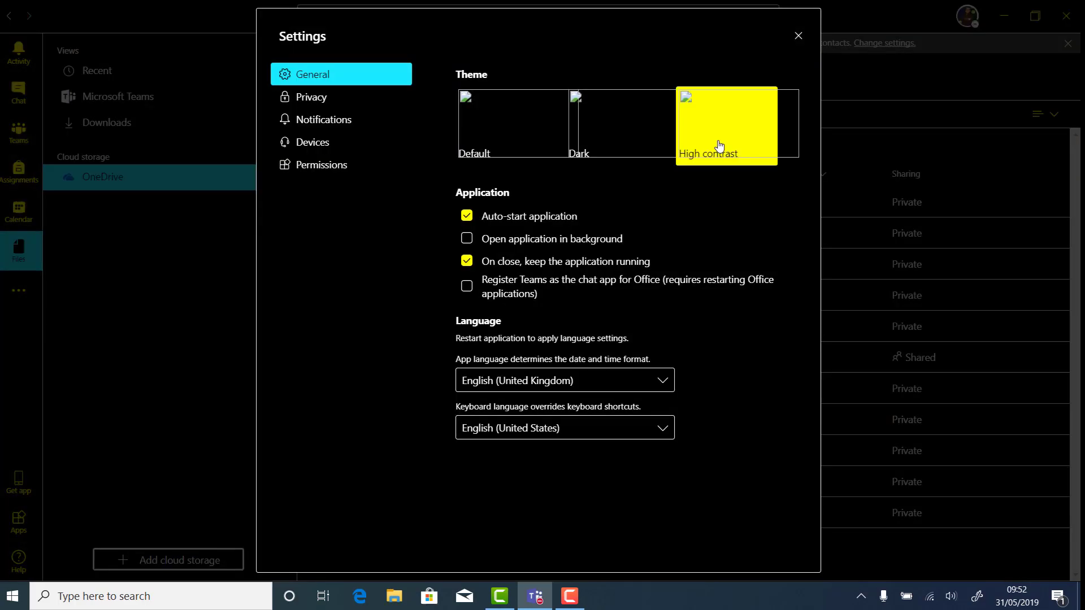